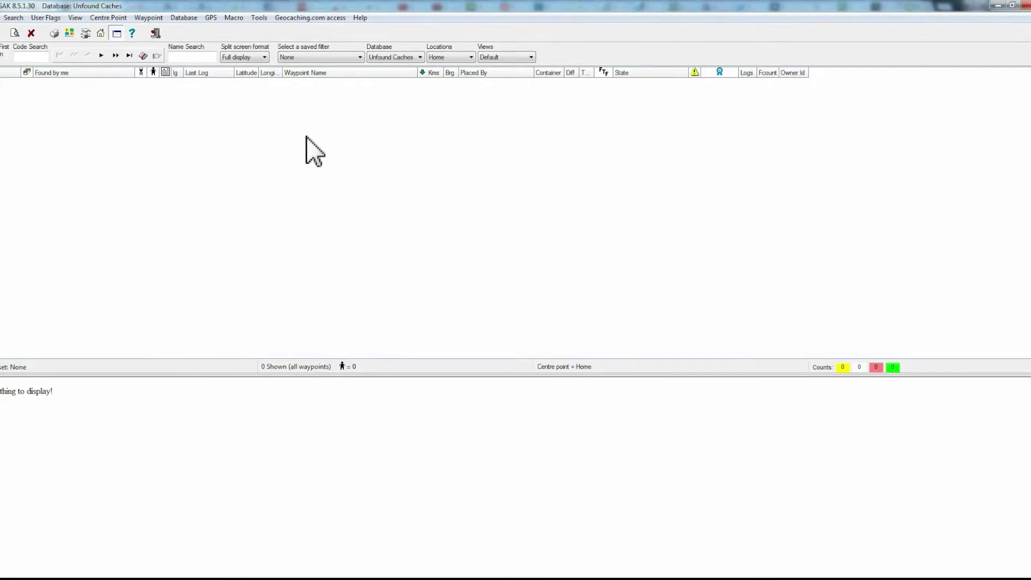
# Request a new Geocaching.com access token, sign in with Stay signed in, and allow GSAK access
pyautogui.click(315, 18)
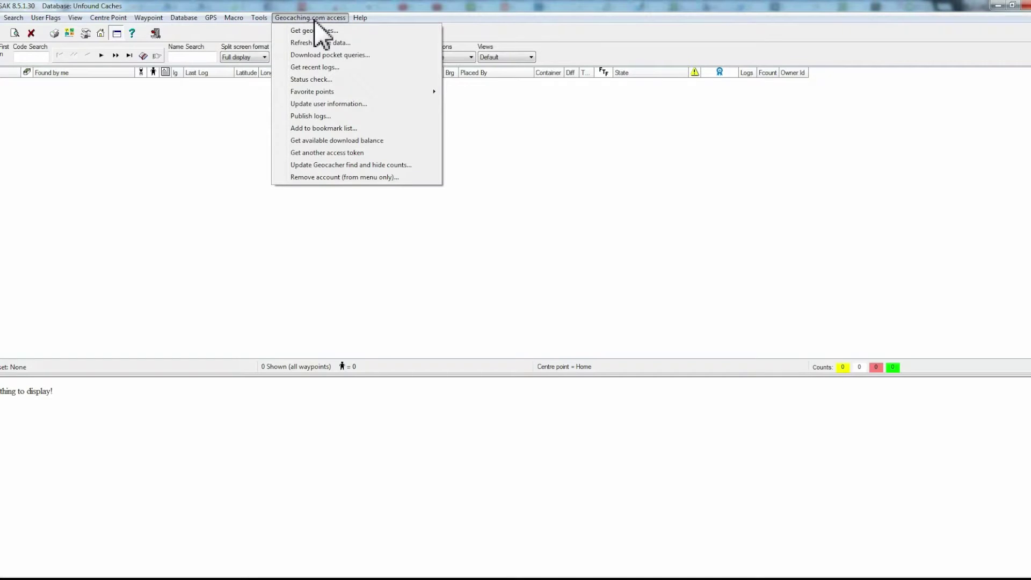
pyautogui.click(326, 152)
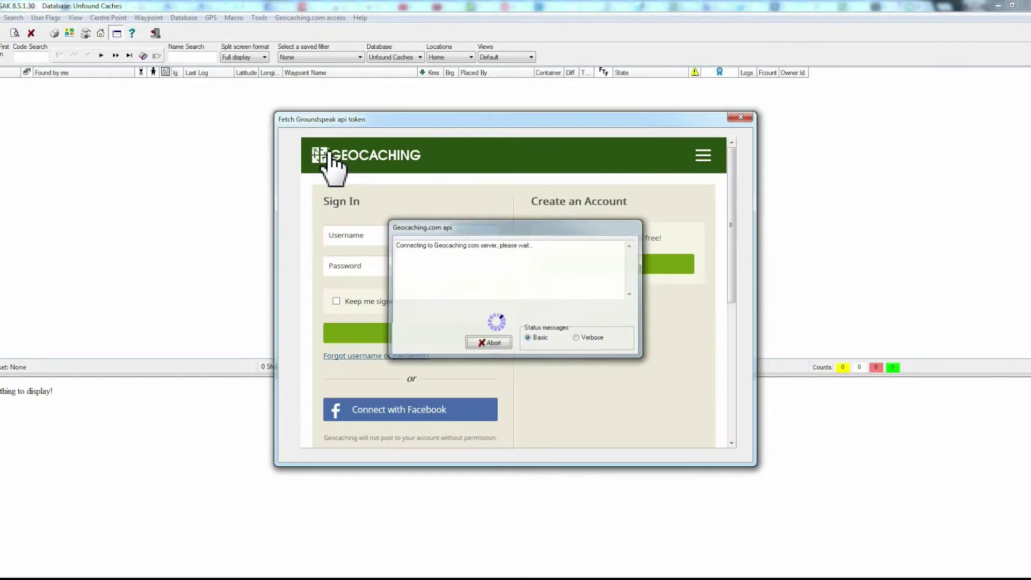
pyautogui.click(368, 228)
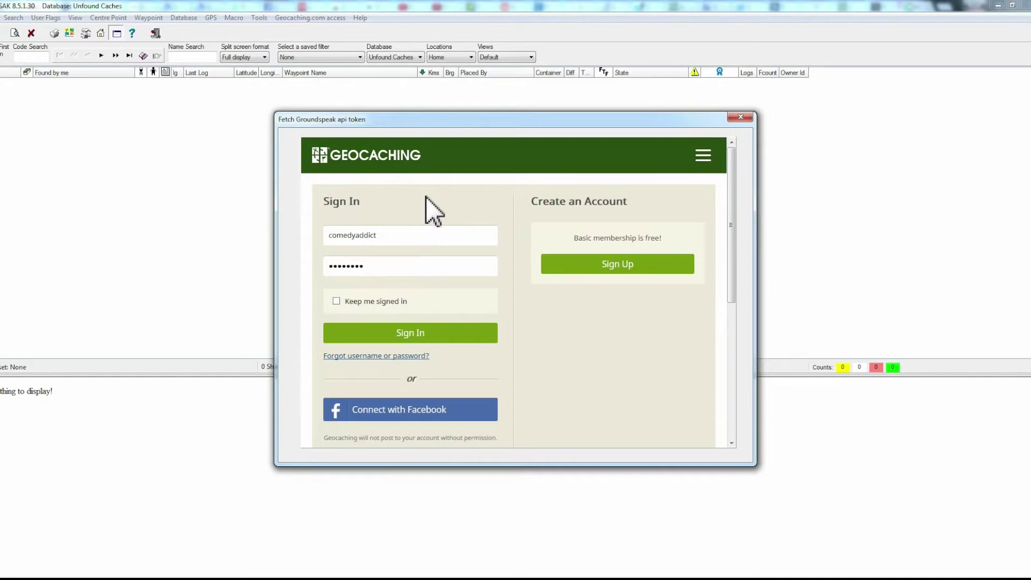
pyautogui.click(392, 301)
pyautogui.click(388, 338)
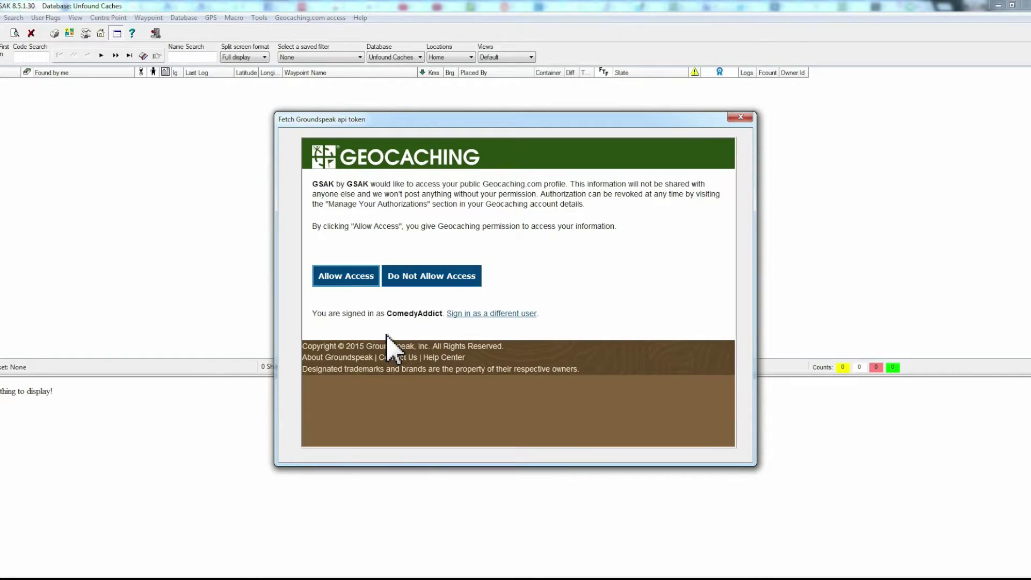
pyautogui.click(352, 279)
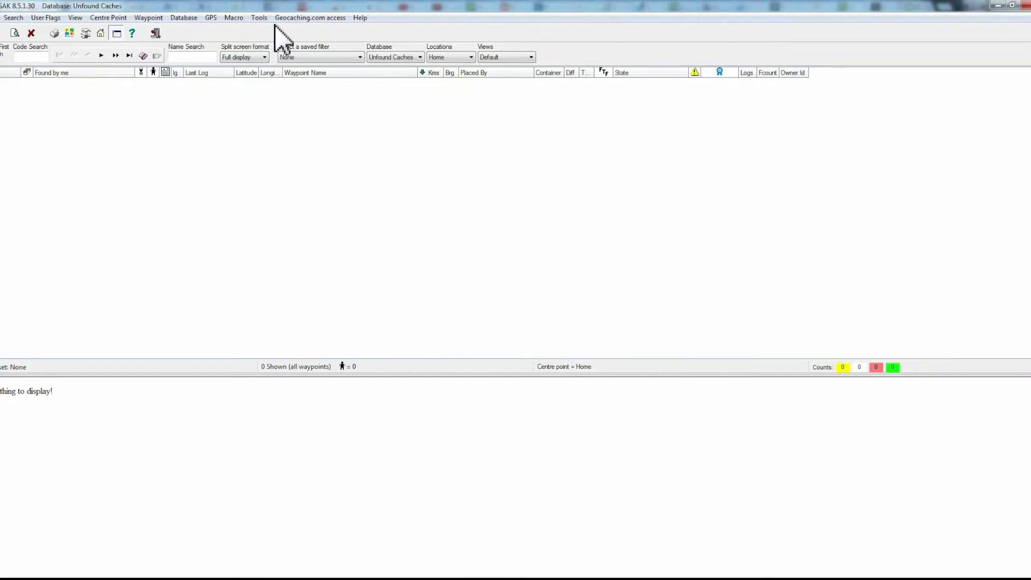
pyautogui.click(306, 19)
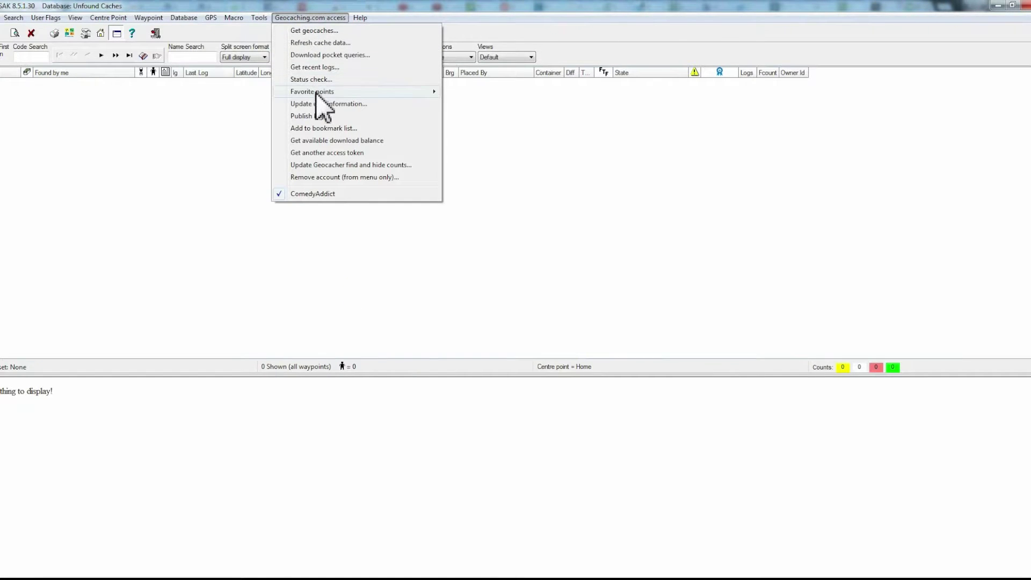
# Update user information from Geocaching.com, keeping home coordinates and user ID matching enabled
pyautogui.click(327, 104)
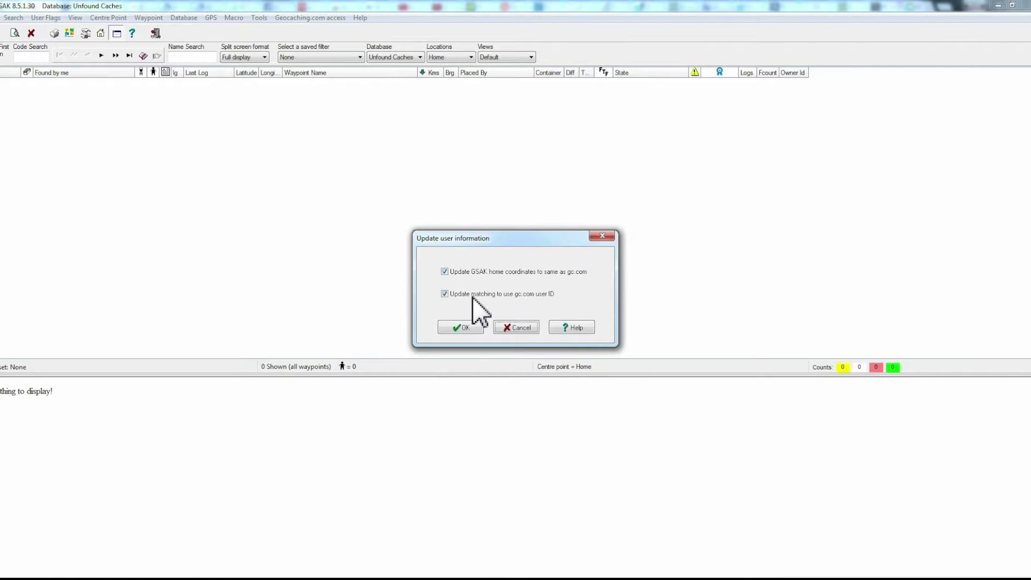
pyautogui.click(461, 327)
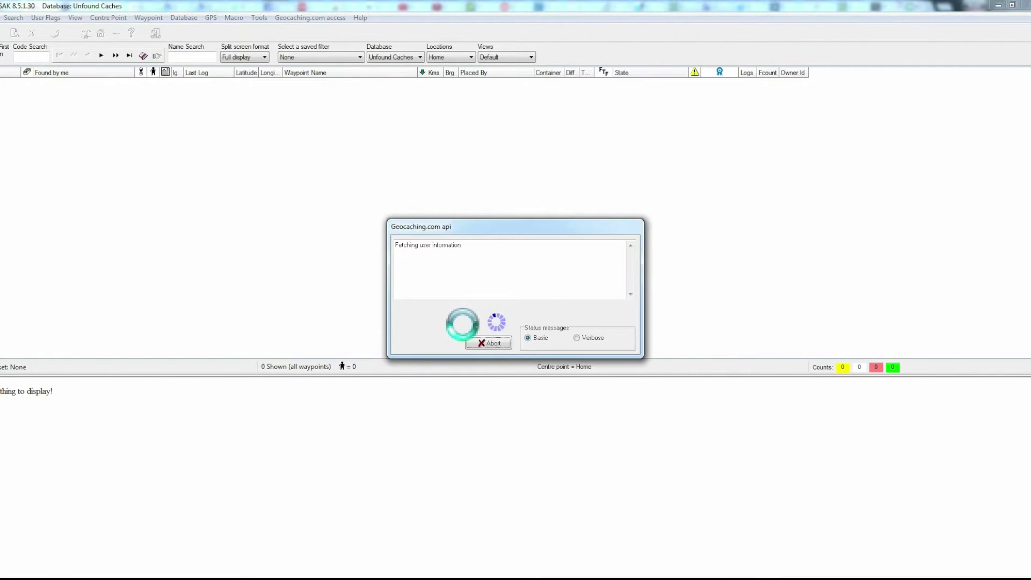
pyautogui.click(516, 321)
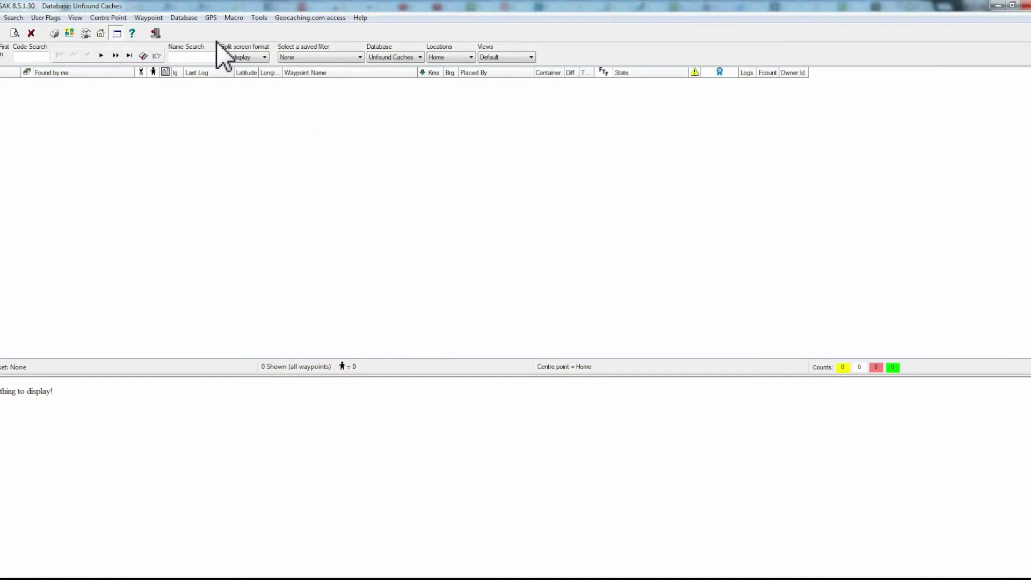
pyautogui.click(212, 18)
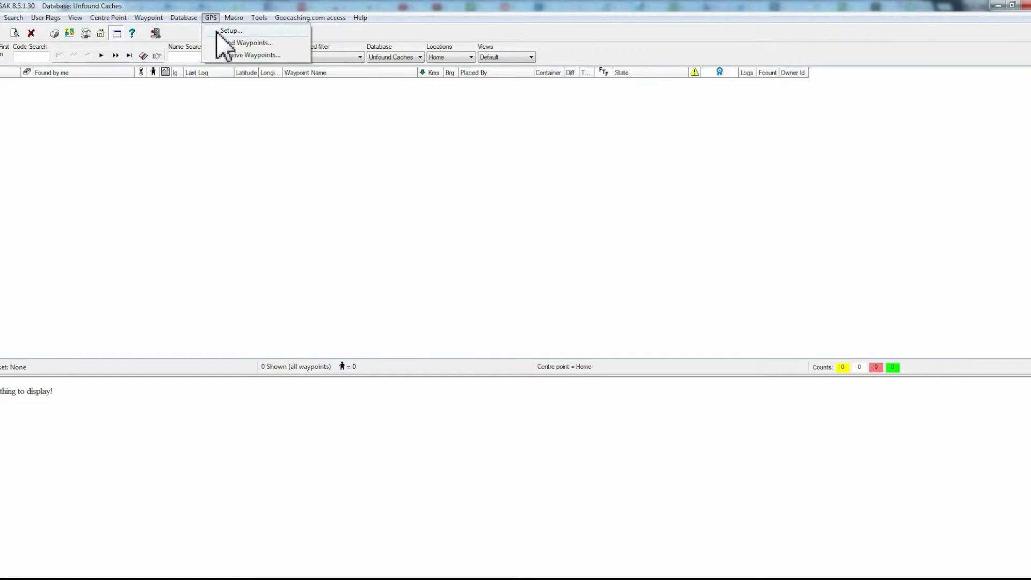
# In GPS Setup, look through the Delorme and Garmin brand model lists
pyautogui.click(225, 31)
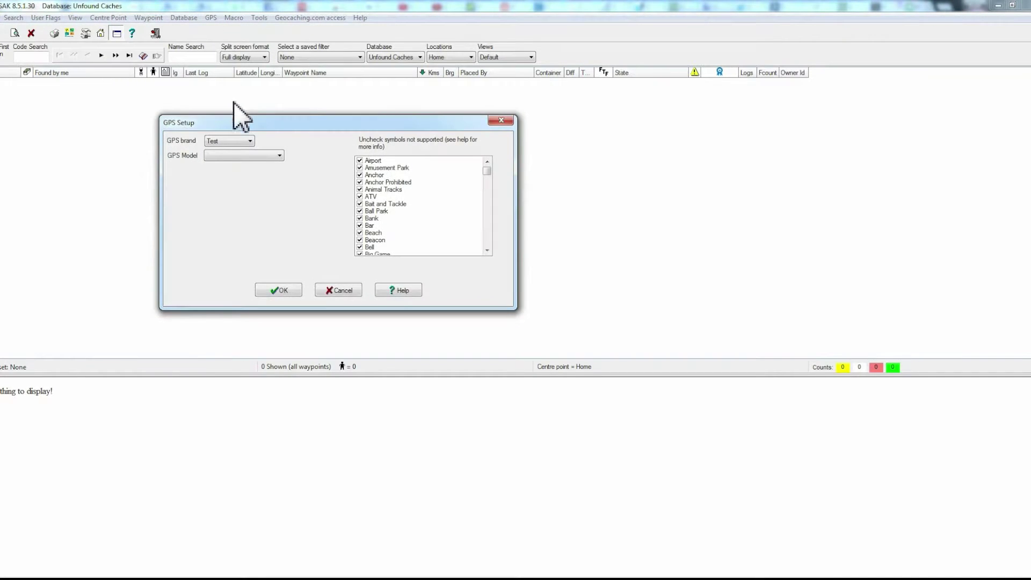
pyautogui.click(233, 141)
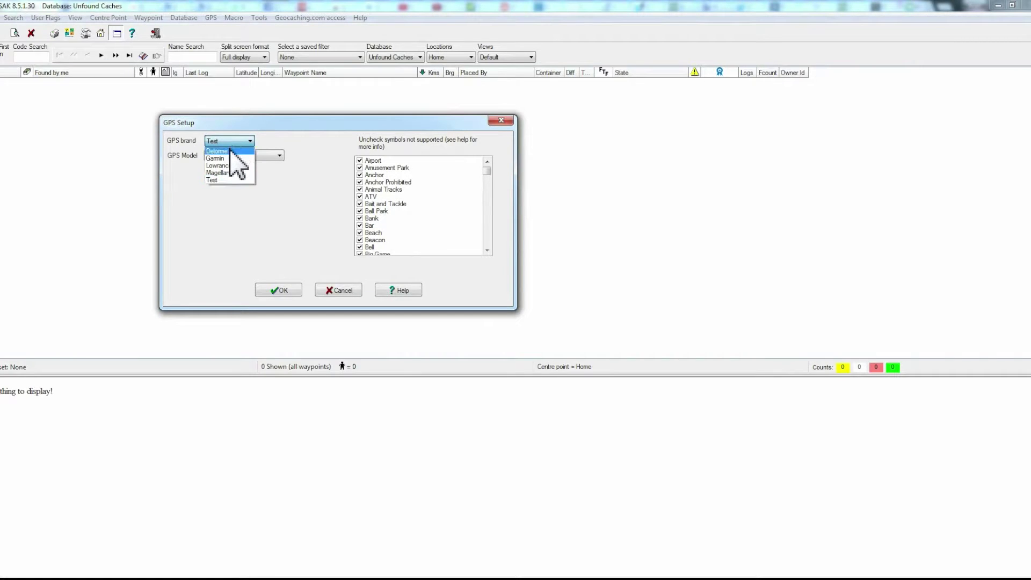
pyautogui.click(233, 150)
pyautogui.click(235, 156)
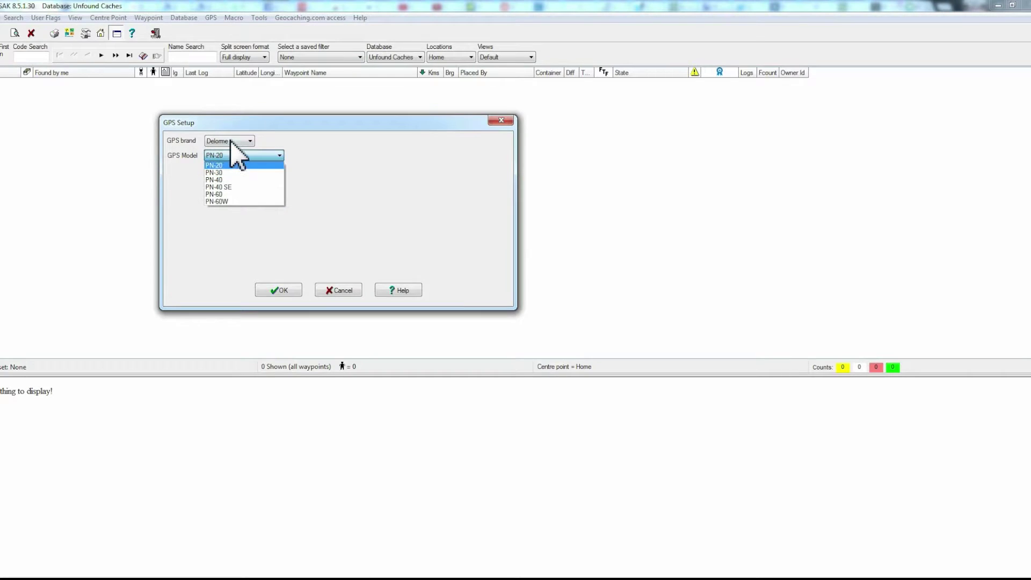
pyautogui.click(231, 145)
pyautogui.click(230, 142)
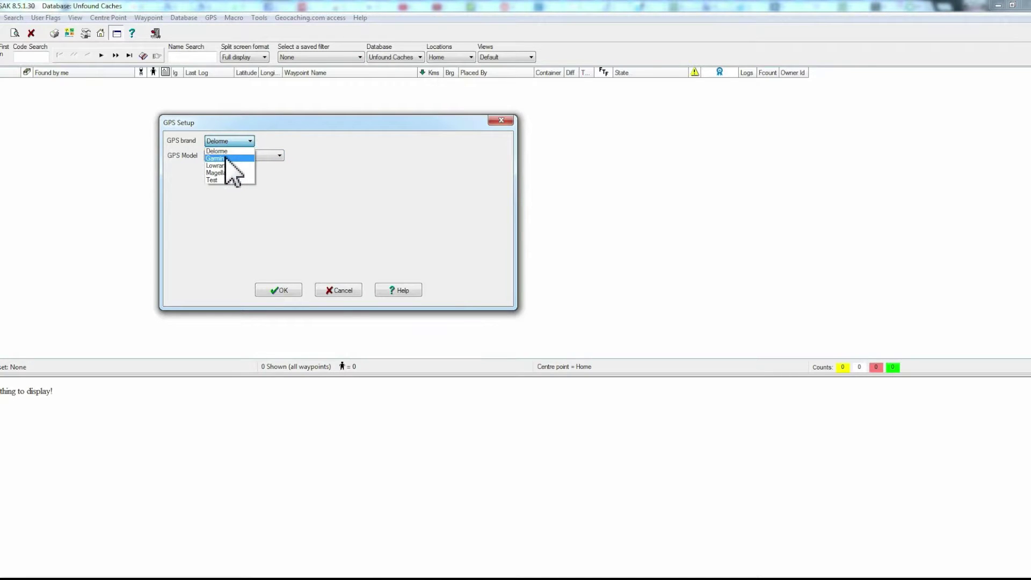
pyautogui.click(225, 158)
pyautogui.click(225, 160)
pyautogui.moveTo(276, 173); pyautogui.dragTo(240, 143)
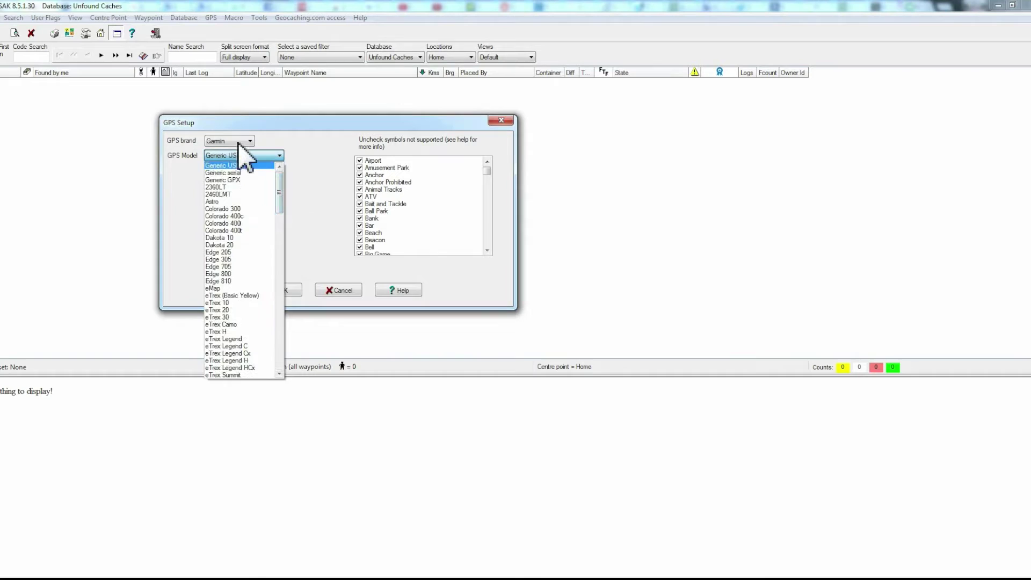
# After trying Magellan, settle on Garmin GPSMAP 62stc and save the GPS setup
pyautogui.click(240, 142)
pyautogui.click(228, 173)
pyautogui.click(244, 156)
pyautogui.click(253, 166)
pyautogui.click(255, 156)
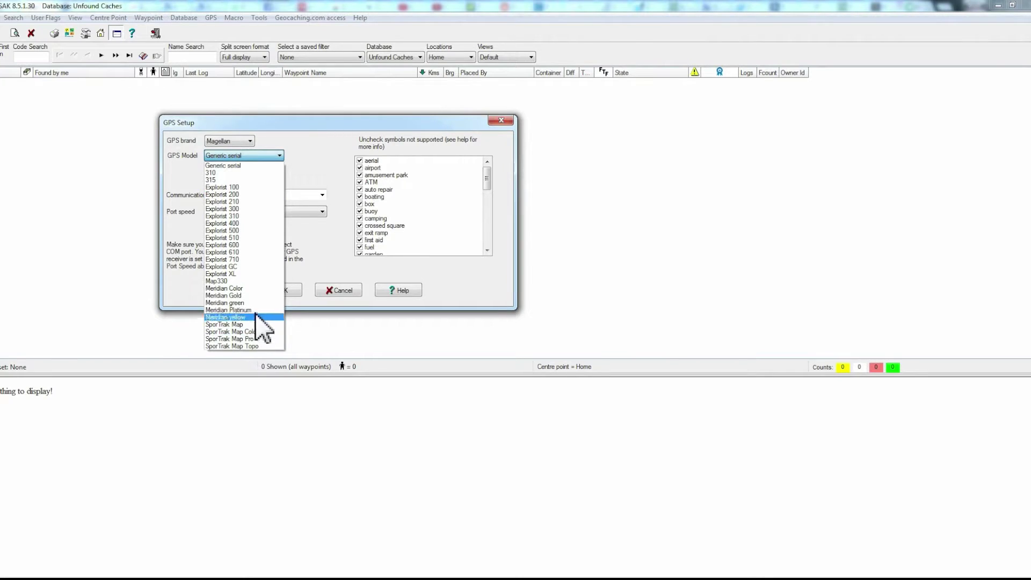
pyautogui.click(257, 142)
pyautogui.click(251, 141)
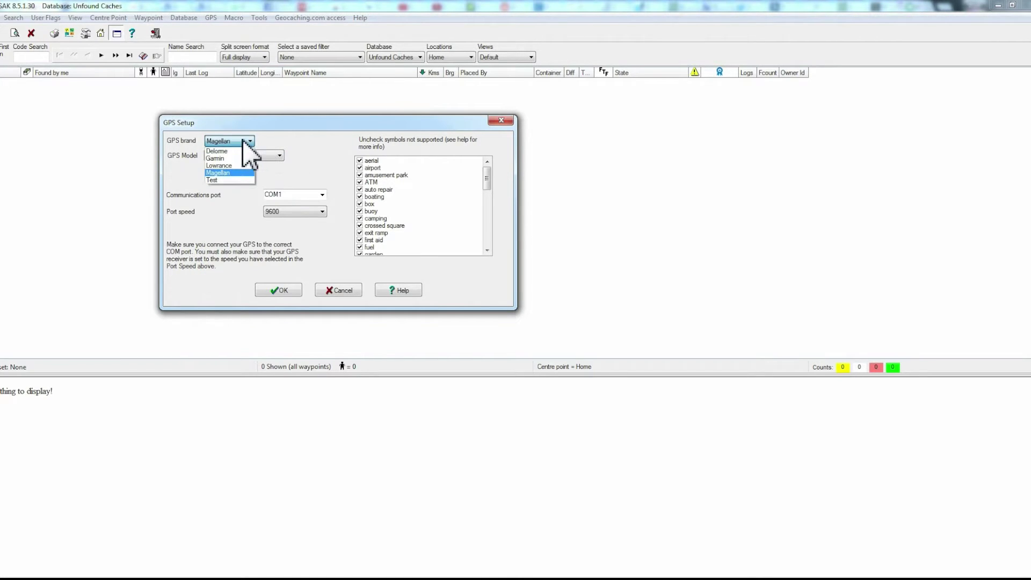
pyautogui.click(235, 161)
pyautogui.click(232, 155)
pyautogui.moveTo(279, 182); pyautogui.dragTo(281, 257)
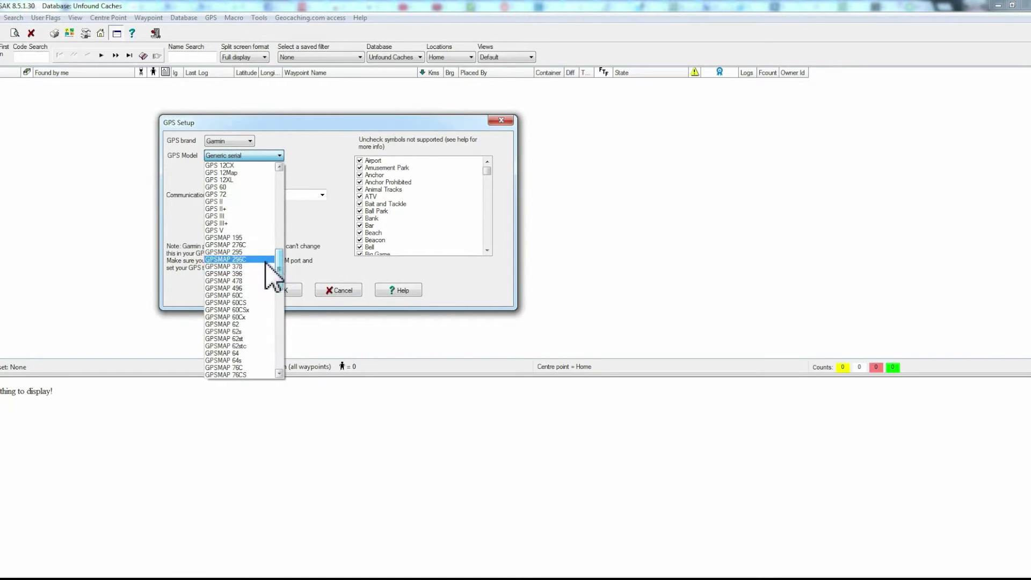
pyautogui.click(256, 346)
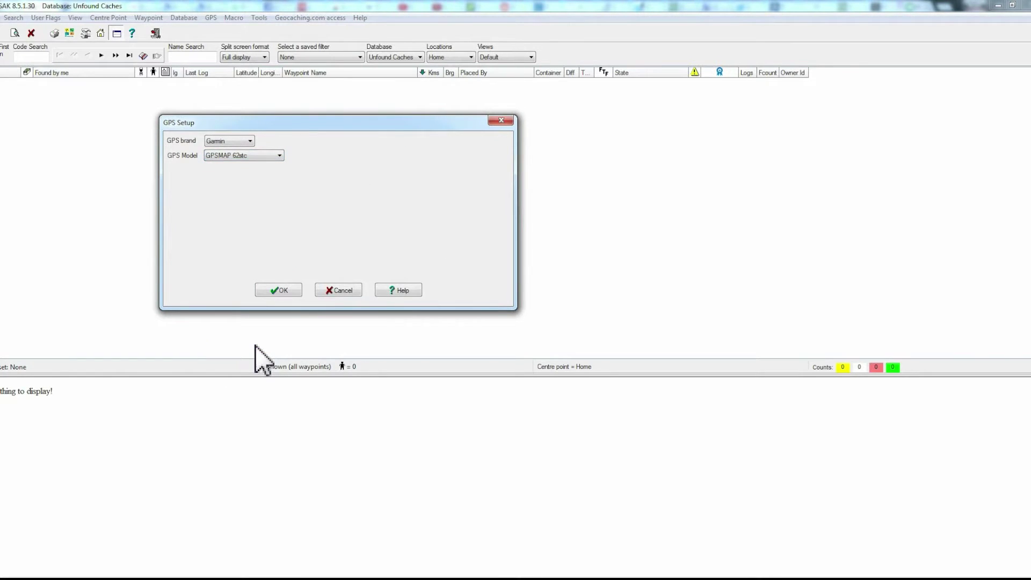
pyautogui.click(278, 293)
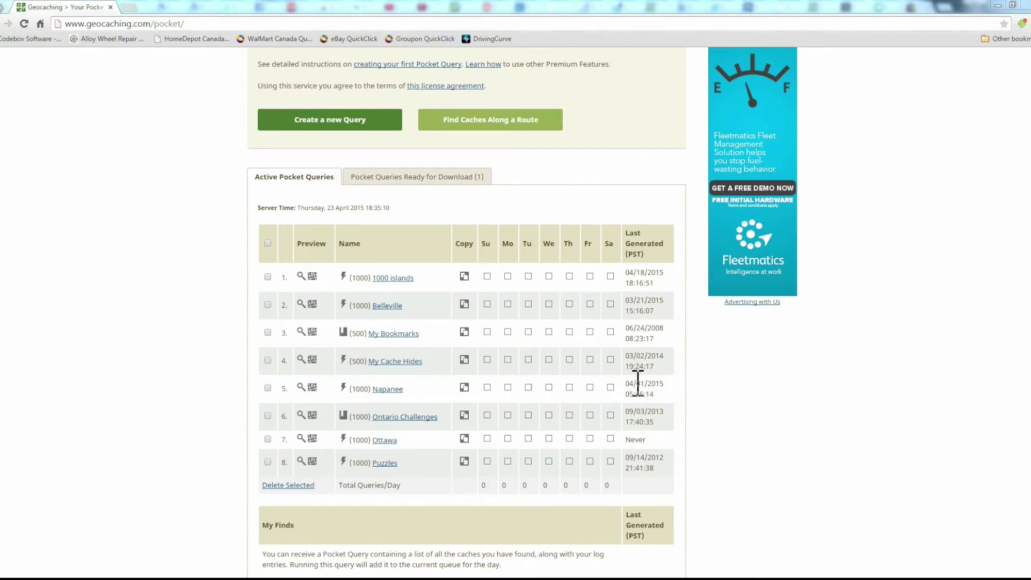
# Tick Thursday for the Napanee pocket query and view the Pocket Queries Ready for Download list
pyautogui.click(569, 388)
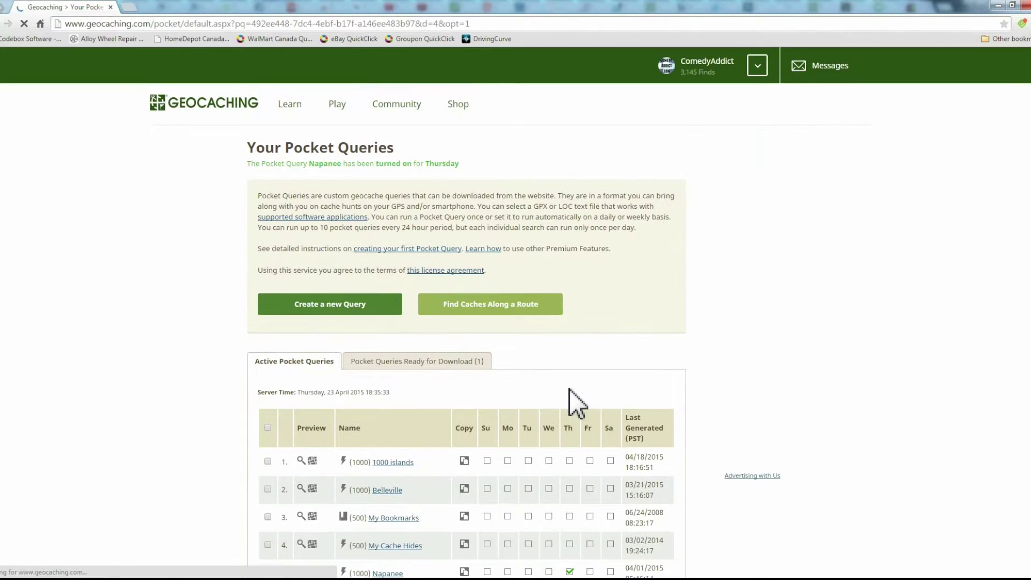
pyautogui.scroll(-2, 577, 379)
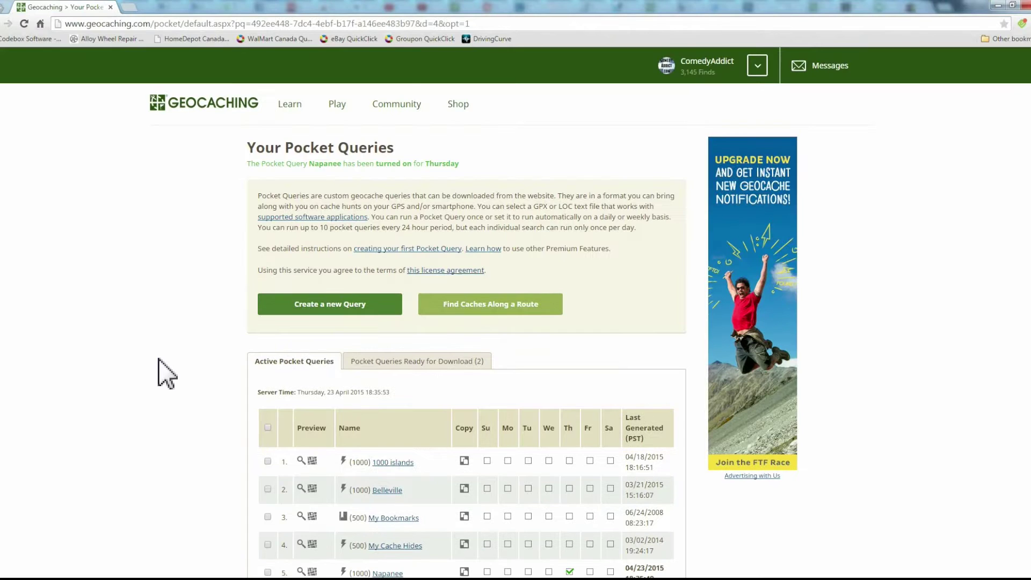
pyautogui.scroll(-3, 155, 369)
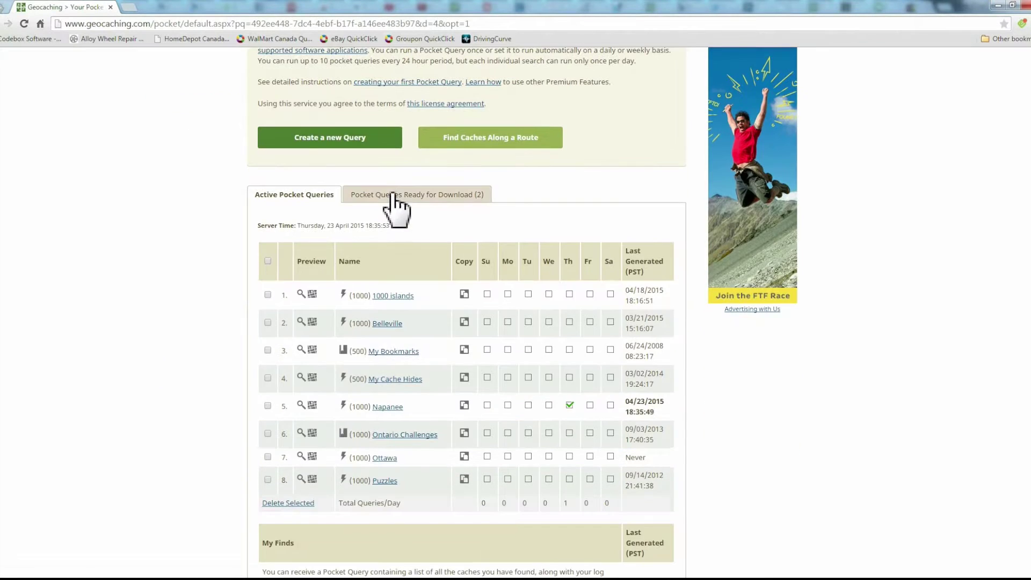
pyautogui.click(396, 195)
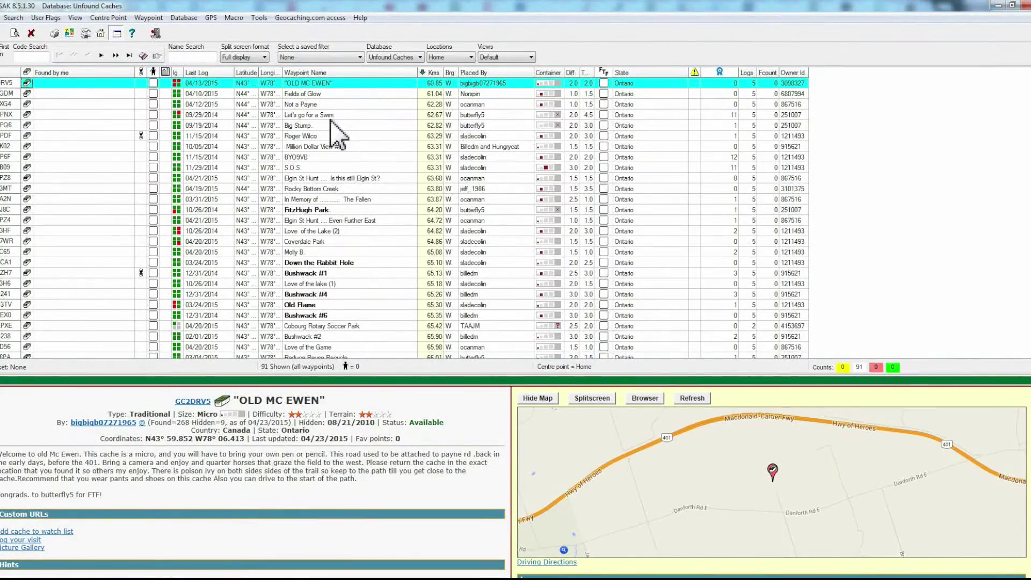
# Download the 1000 islands and Napanee pocket queries into the Unfound Caches database
pyautogui.click(325, 18)
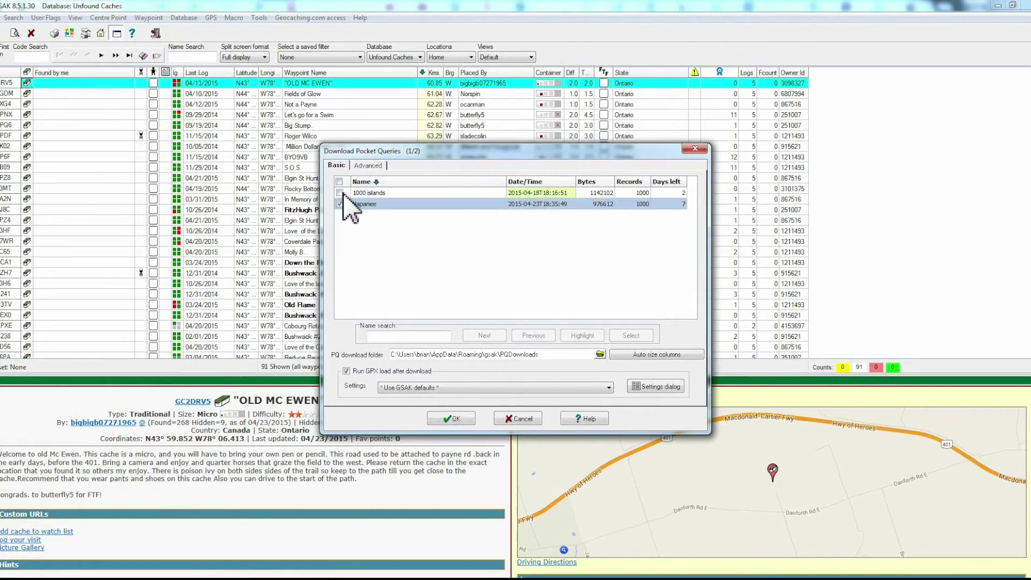
pyautogui.click(449, 418)
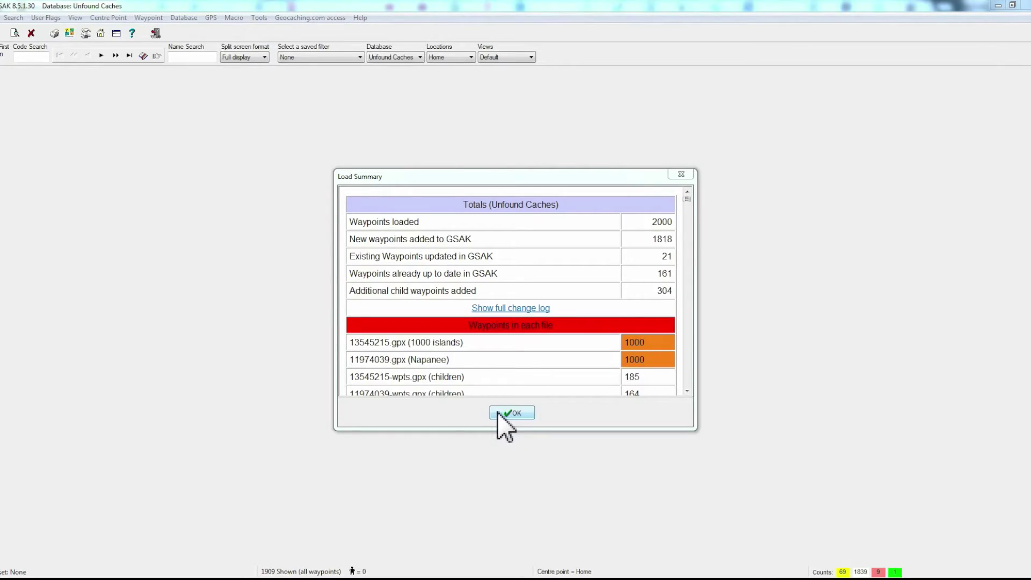
# Close the Load Summary and select Caching in Frink #7 to show its details and map
pyautogui.click(512, 413)
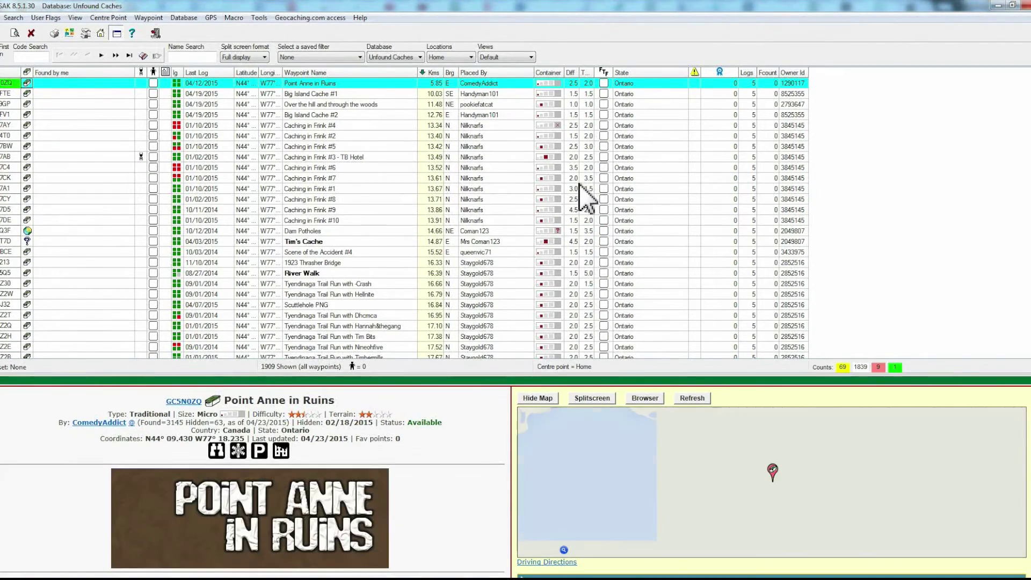
pyautogui.press('Down')
pyautogui.press('Down')
pyautogui.press('Down')
pyautogui.press('Down')
pyautogui.press('Down')
pyautogui.press('Down')
pyautogui.press('Down')
pyautogui.press('Down')
pyautogui.press('Down')
pyautogui.press('Down')
pyautogui.press('Down')
pyautogui.press('Down')
pyautogui.press('Down')
pyautogui.press('Down')
pyautogui.press('Down')
pyautogui.click(583, 180)
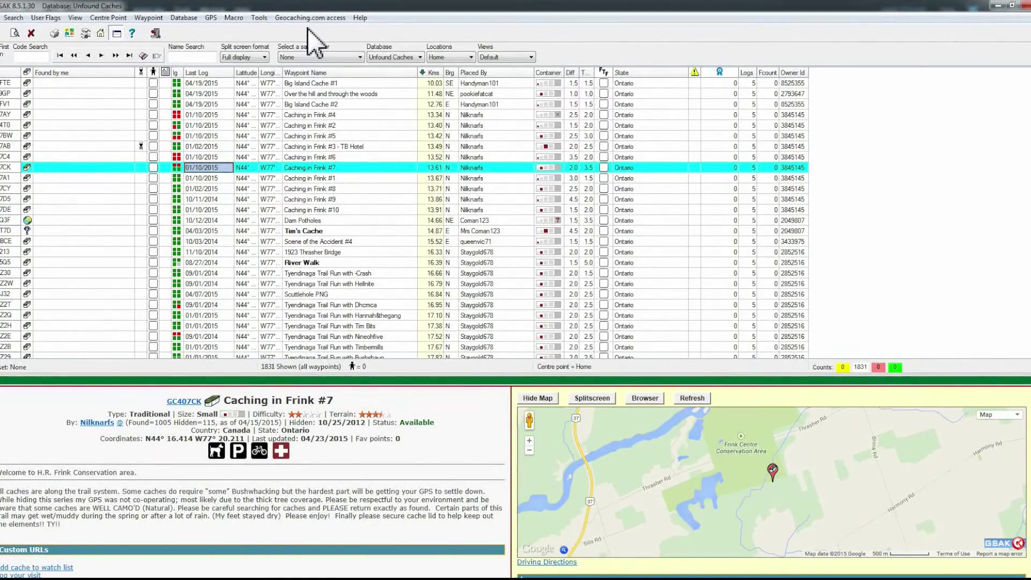
# Open Get Geocaches and switch the reference area from circle to Rectangle
pyautogui.click(309, 19)
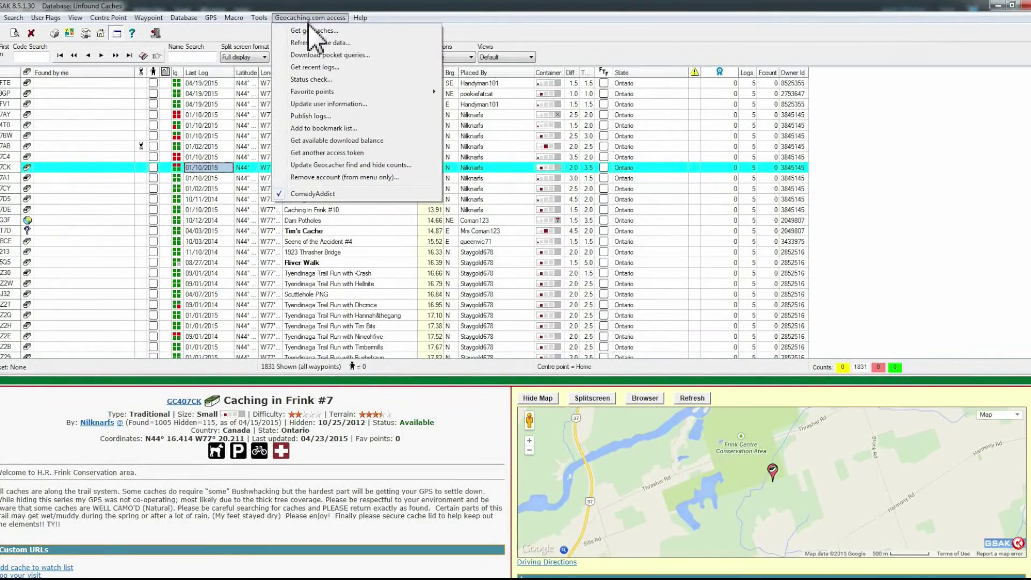
pyautogui.click(313, 31)
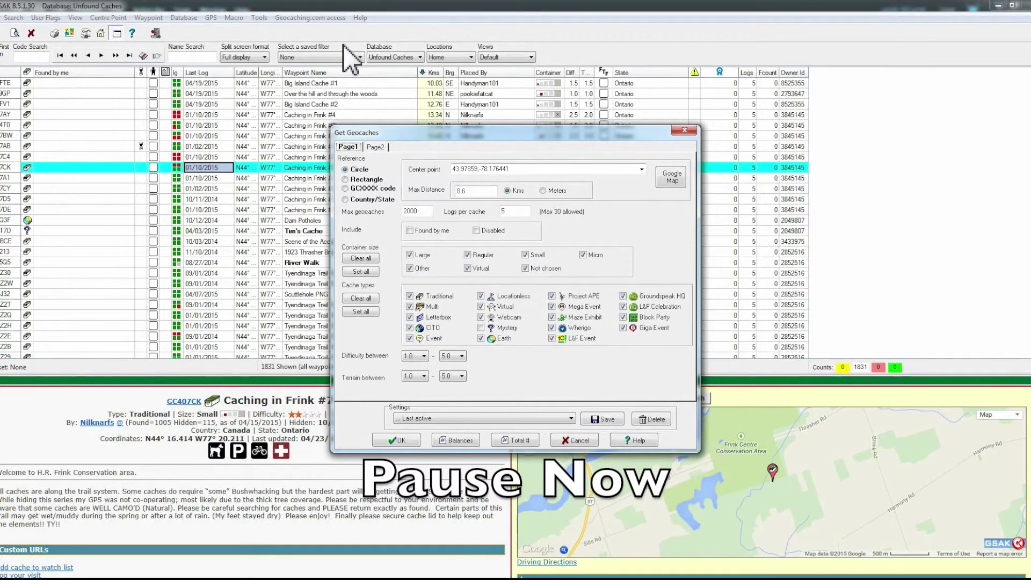
pyautogui.click(367, 179)
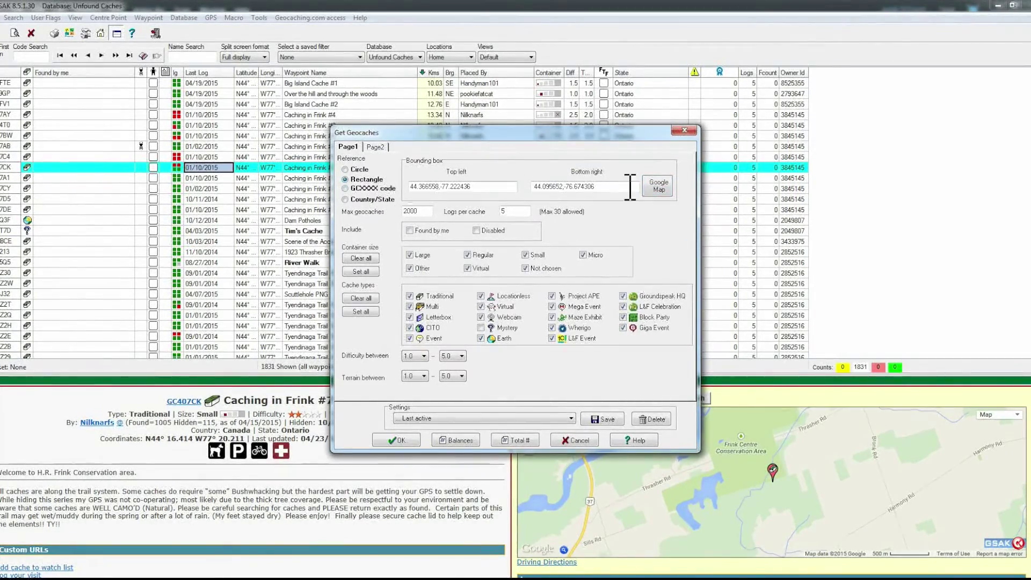
# Place the map rectangle over Napanee and return corners 44.37443,-77.197717 to 44.103524,-76.649587
pyautogui.click(658, 187)
pyautogui.moveTo(504, 316)
pyautogui.mouseDown()
pyautogui.moveTo(516, 323)
pyautogui.moveTo(492, 311)
pyautogui.moveTo(254, 328)
pyautogui.moveTo(626, 286)
pyautogui.moveTo(607, 288)
pyautogui.moveTo(725, 288)
pyautogui.mouseUp()
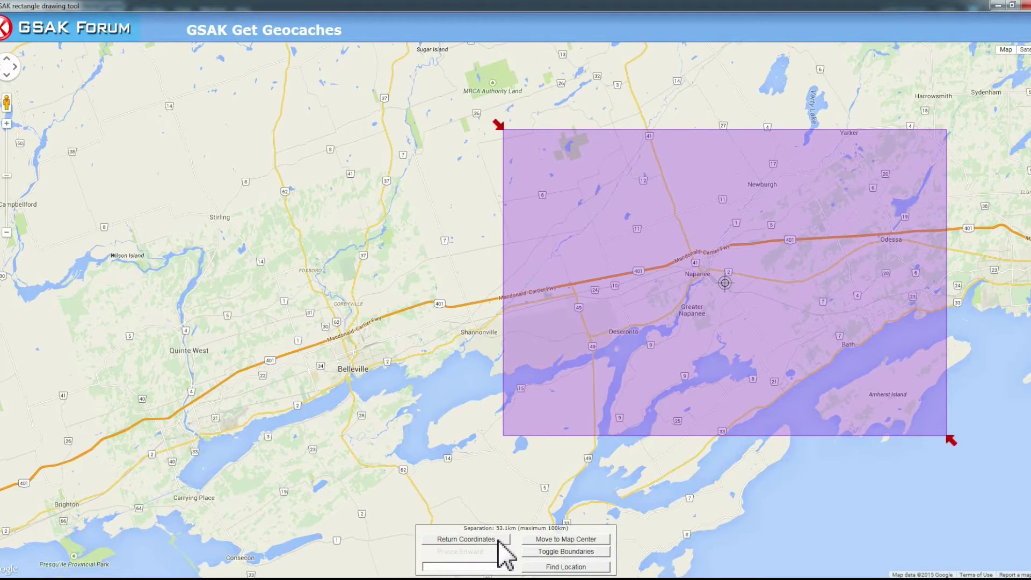
pyautogui.click(498, 541)
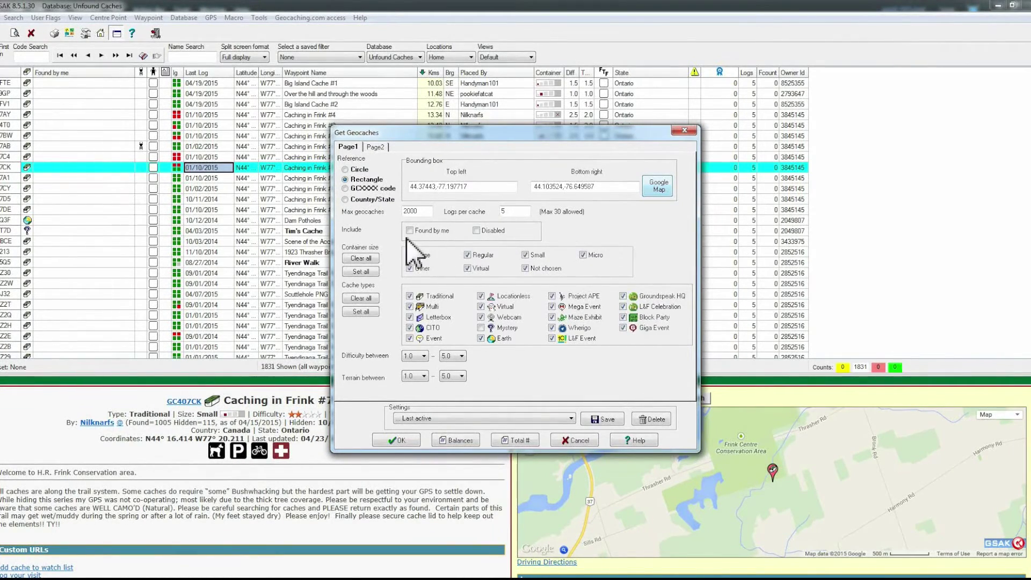
# Adjust the Mystery and Multi cache types and run the bounding-box download of 443 waypoints
pyautogui.click(481, 330)
pyautogui.click(482, 330)
pyautogui.click(411, 307)
pyautogui.click(411, 307)
pyautogui.click(482, 328)
pyautogui.click(398, 439)
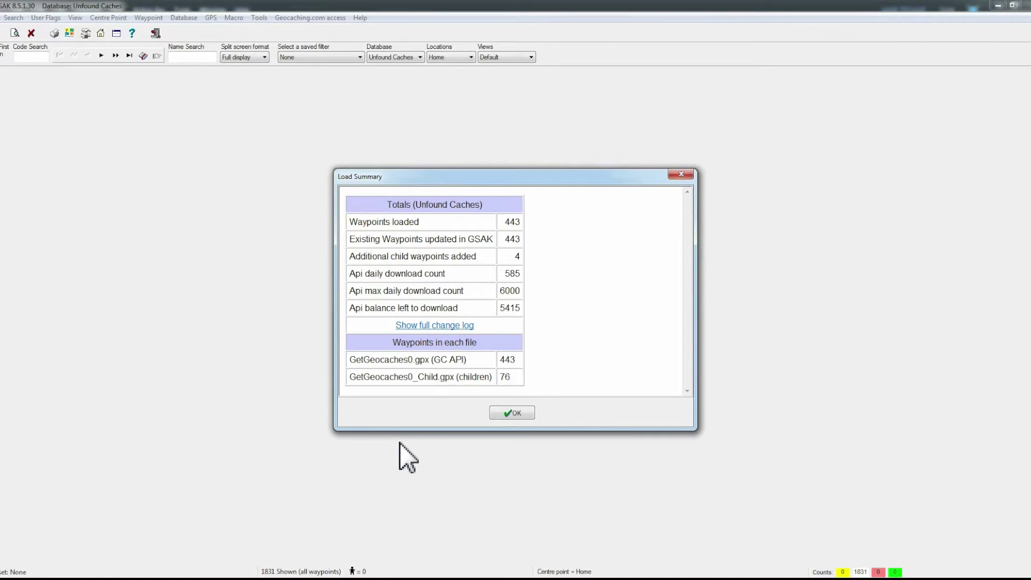
# Close the Load Summary and browse the 1909-waypoint Unfound Caches list
pyautogui.click(515, 413)
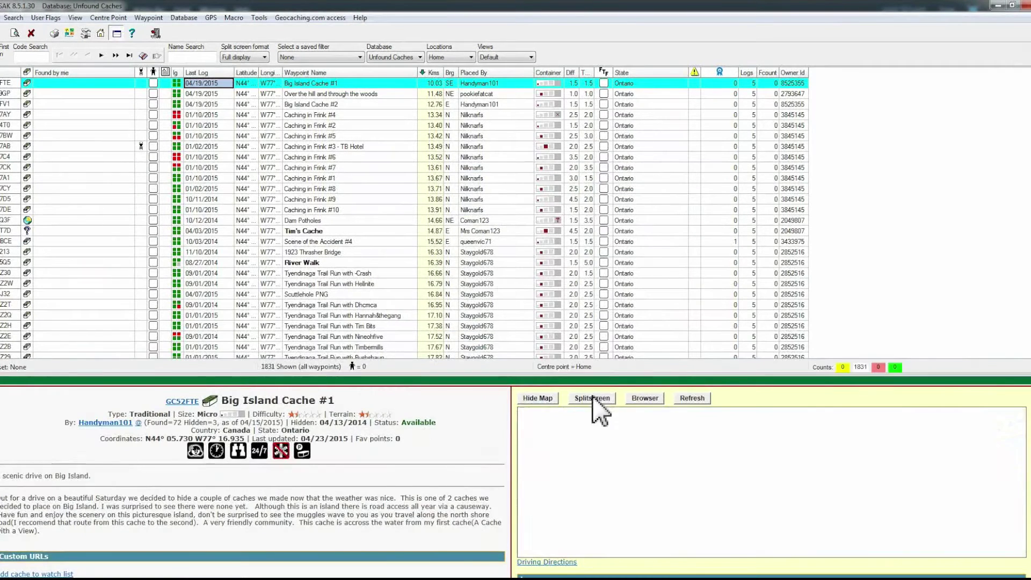
pyautogui.press('Down')
pyautogui.press('Down')
pyautogui.press('Down')
pyautogui.press('Down')
pyautogui.press('Down')
pyautogui.press('Down')
pyautogui.press('Down')
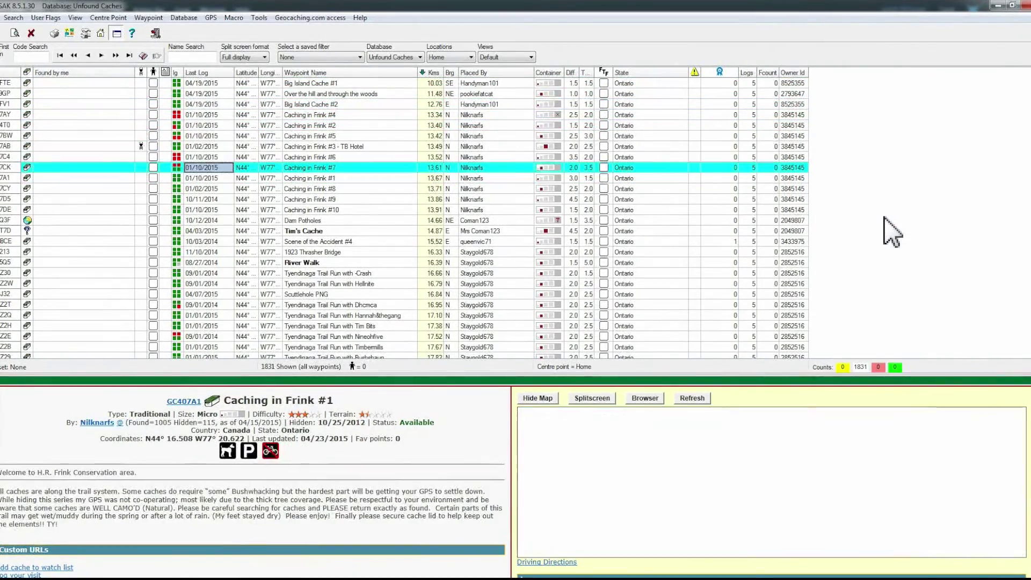
pyautogui.press('Up')
pyautogui.press('Up')
pyautogui.press('Up')
pyautogui.press('Up')
pyautogui.press('Up')
pyautogui.press('Up')
pyautogui.press('Up')
pyautogui.press('Up')
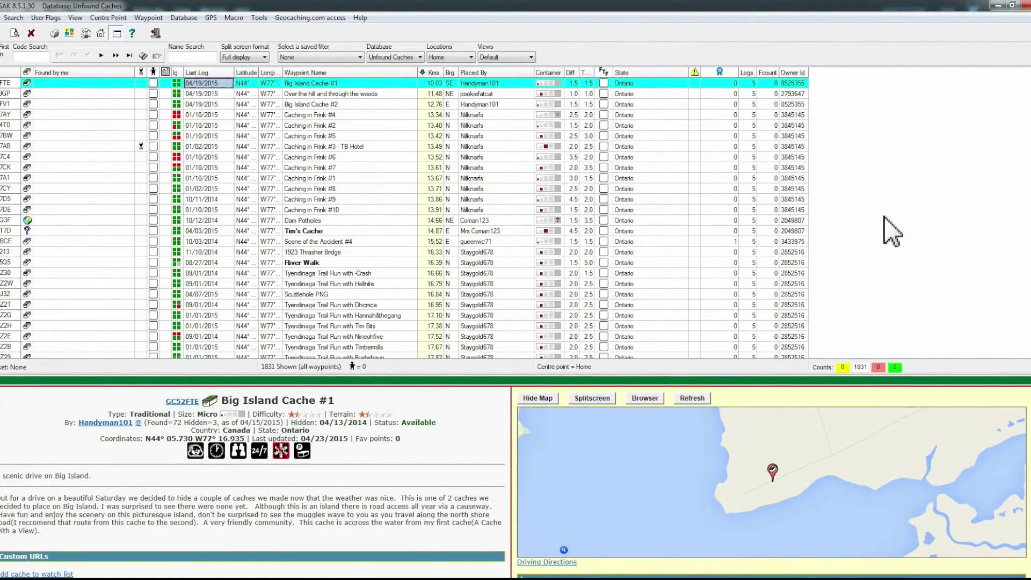
pyautogui.press('pagedown')
pyautogui.press('Up')
pyautogui.press('Up')
pyautogui.press('Up')
pyautogui.press('Up')
pyautogui.press('Up')
pyautogui.press('Up')
pyautogui.press('Up')
pyautogui.press('Up')
pyautogui.press('Up')
pyautogui.press('Up')
pyautogui.press('Up')
pyautogui.press('Up')
pyautogui.press('Up')
pyautogui.press('Up')
pyautogui.press('Up')
pyautogui.press('Up')
pyautogui.press('Up')
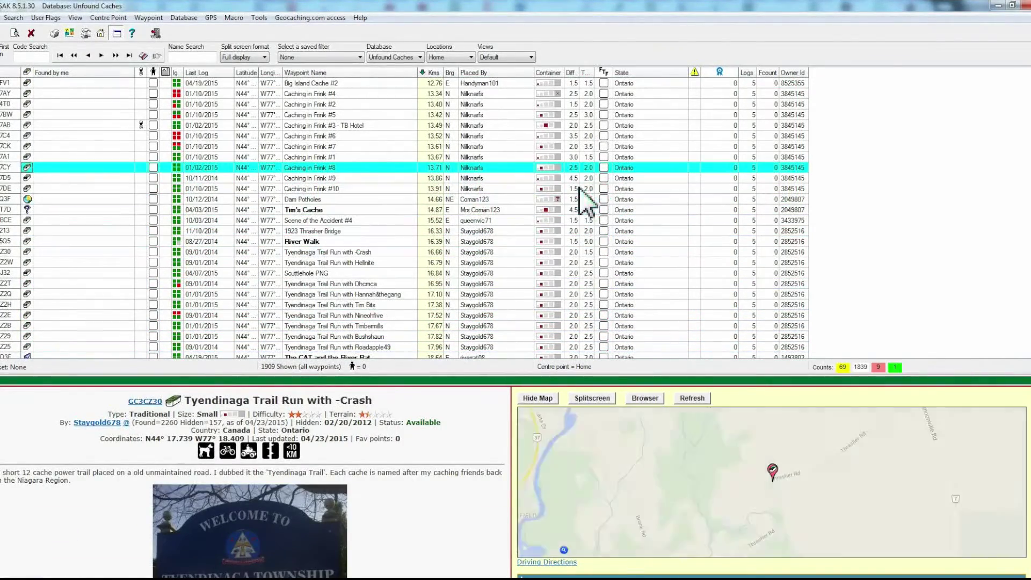
pyautogui.scroll(1, 991, 92)
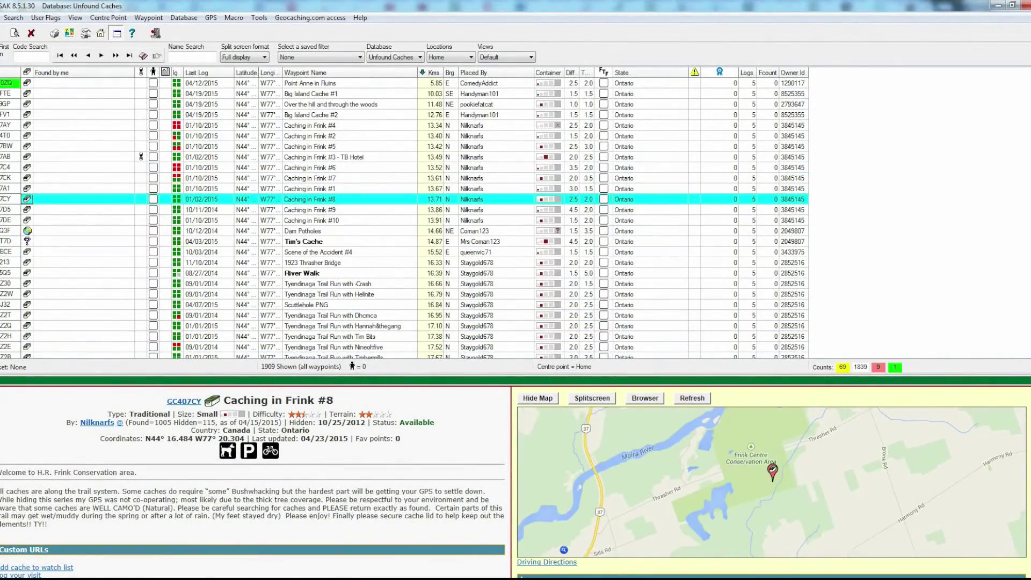
# Filter to the newly placed caches and delete all waypoints in that filter
pyautogui.doubleClick(894, 369)
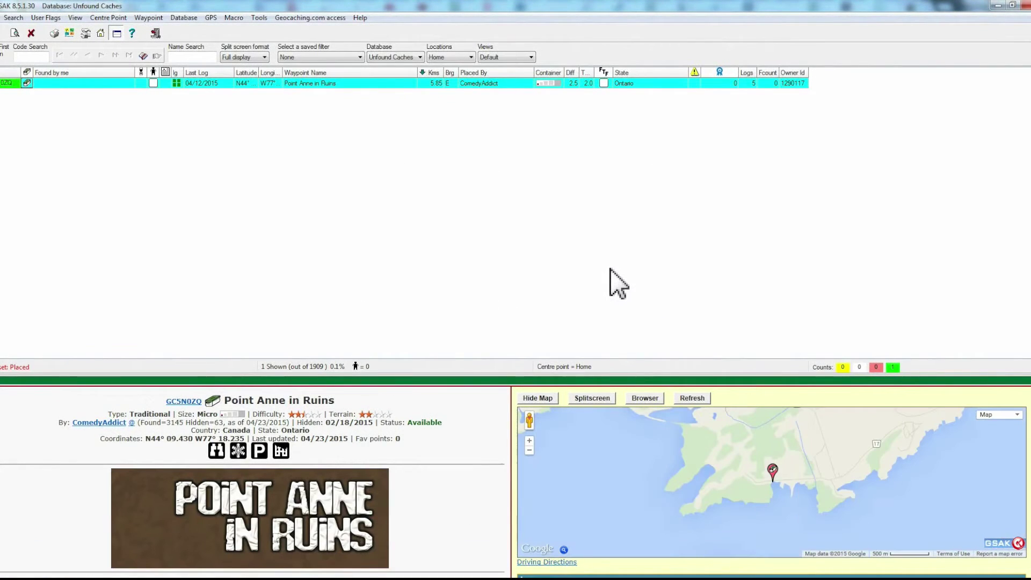
pyautogui.hotkey('ctrl', 'Delete')
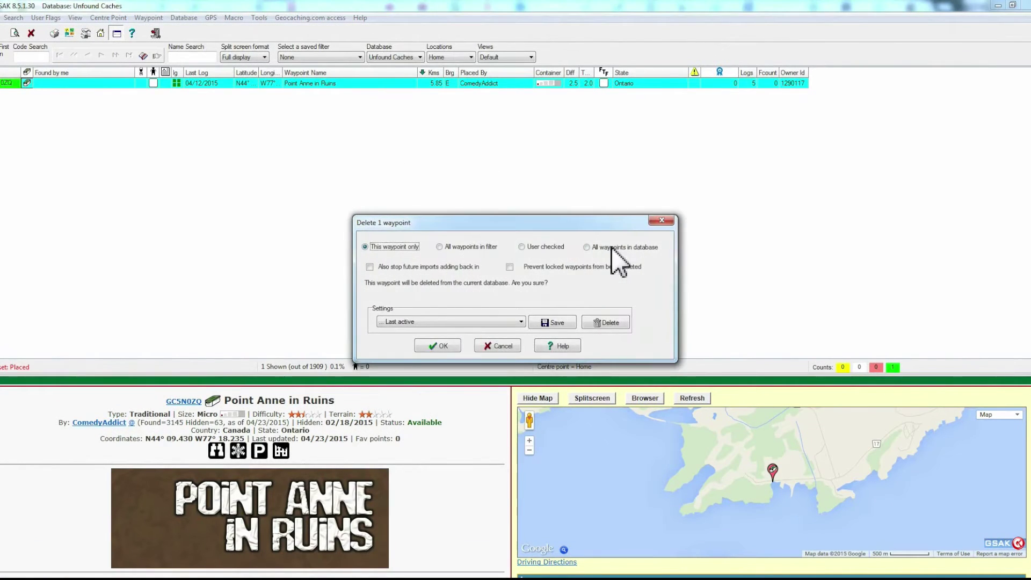
pyautogui.click(455, 249)
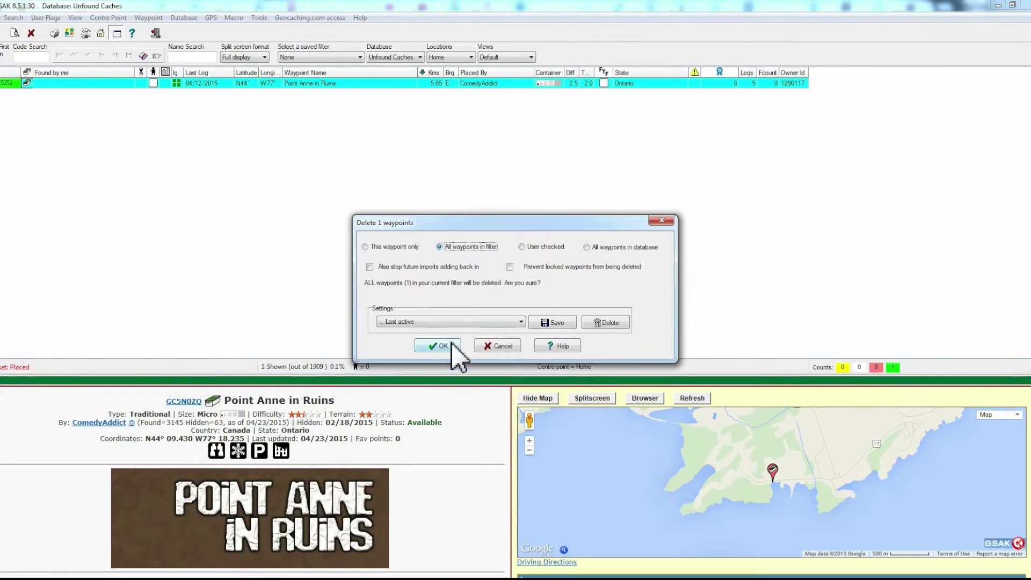
pyautogui.click(452, 346)
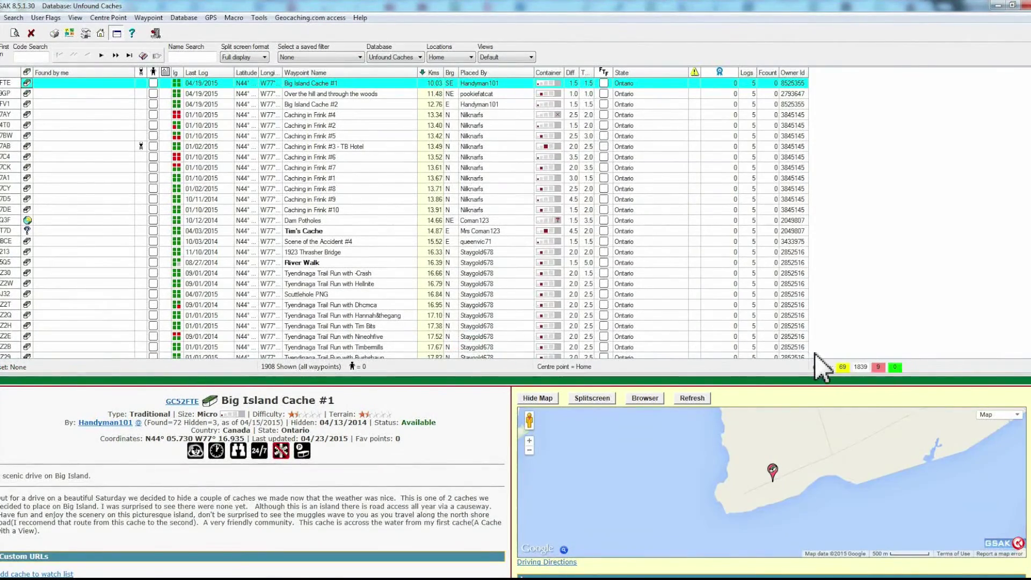
# Filter to the nine archived or temporarily unavailable caches and delete them all
pyautogui.doubleClick(879, 368)
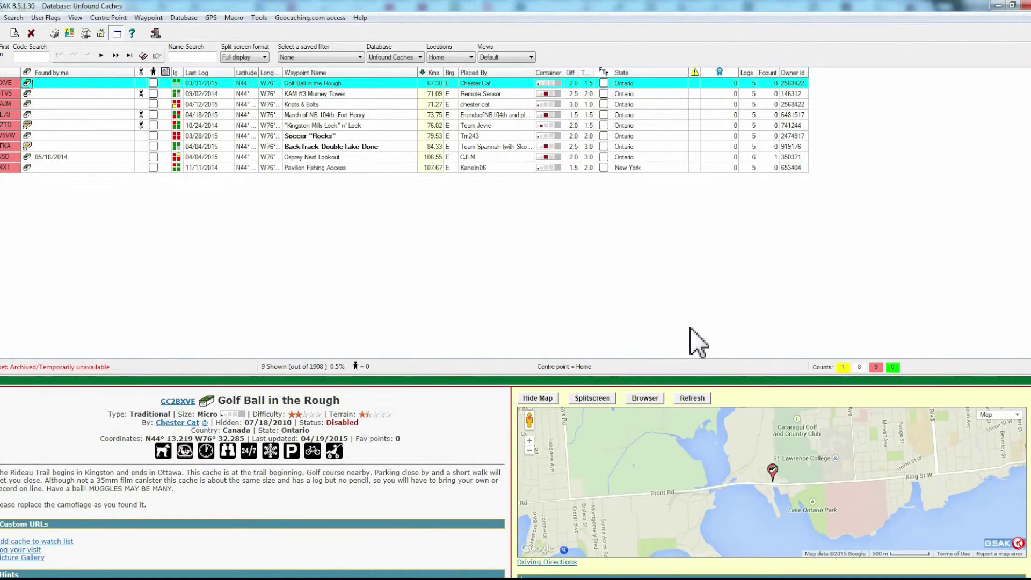
pyautogui.hotkey('ctrl', 'd')
pyautogui.click(486, 246)
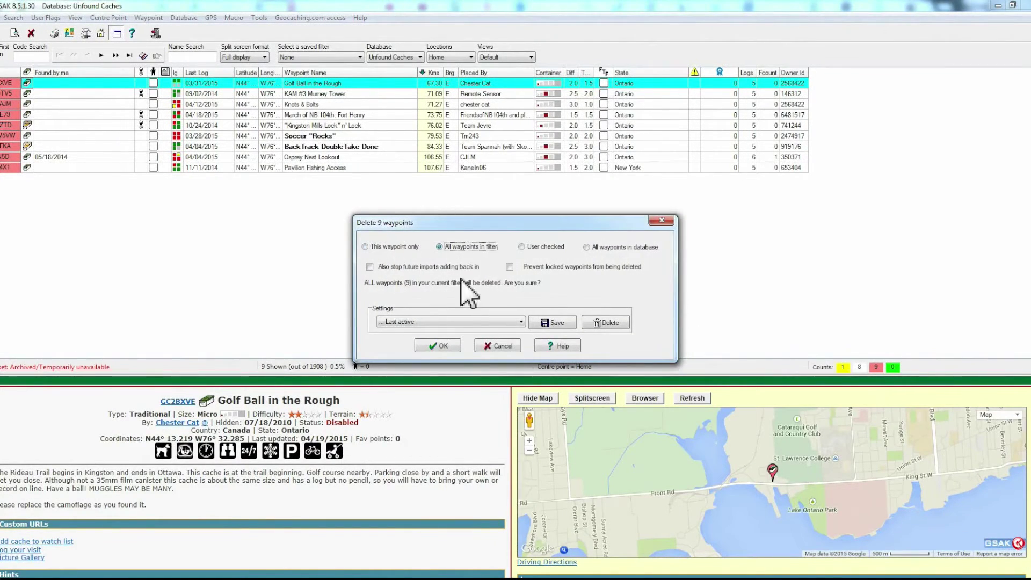
pyautogui.click(458, 346)
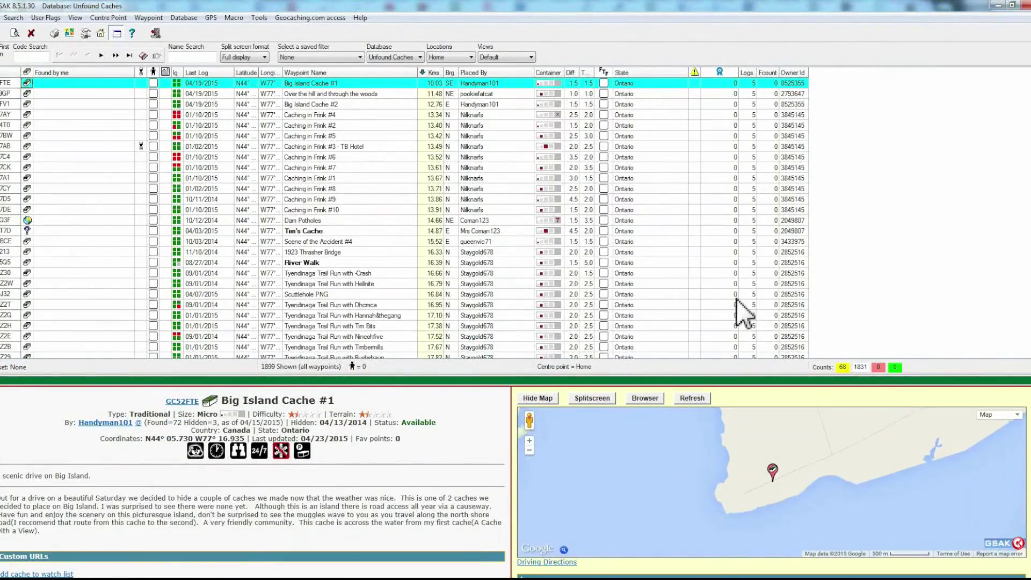
# Filter to the 68 already-found caches and delete them, leaving 1831 waypoints
pyautogui.doubleClick(842, 367)
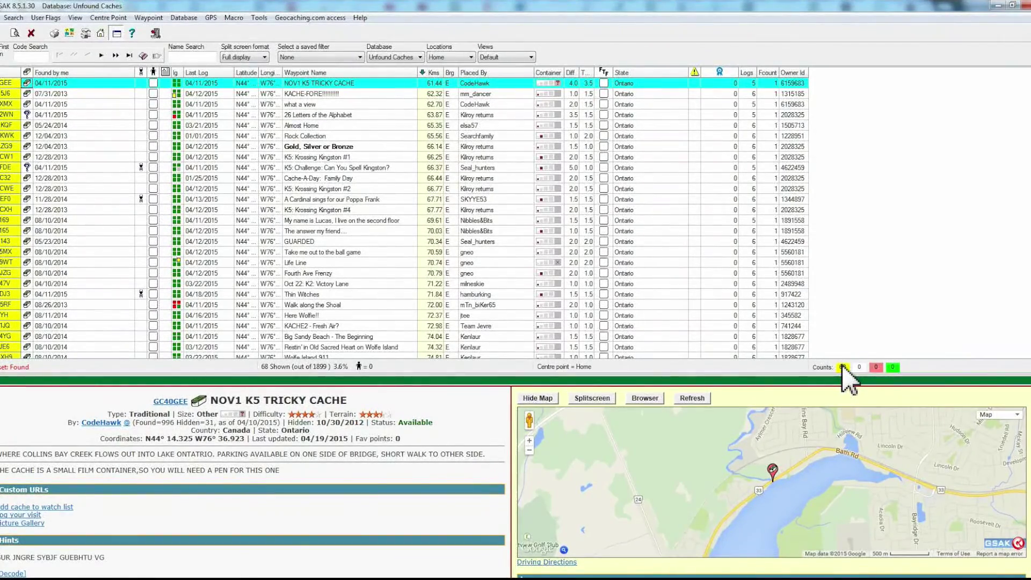
pyautogui.press('Delete')
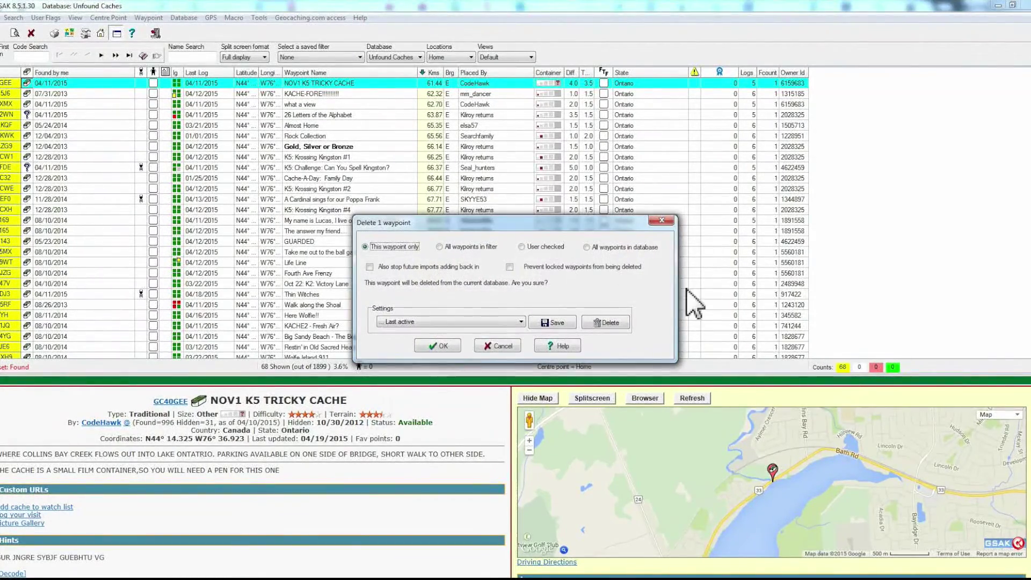
pyautogui.click(491, 247)
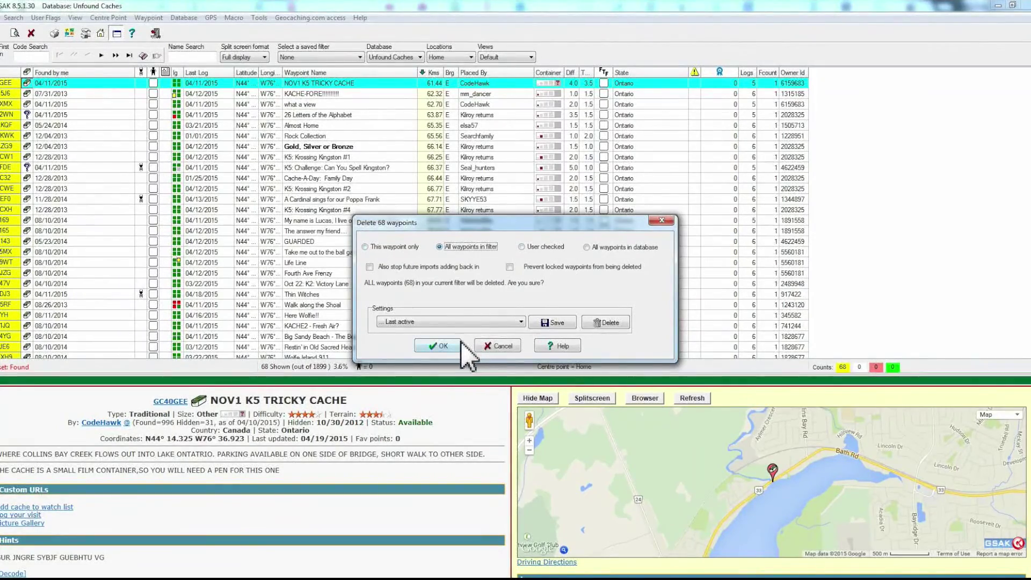
pyautogui.click(440, 346)
pyautogui.click(211, 17)
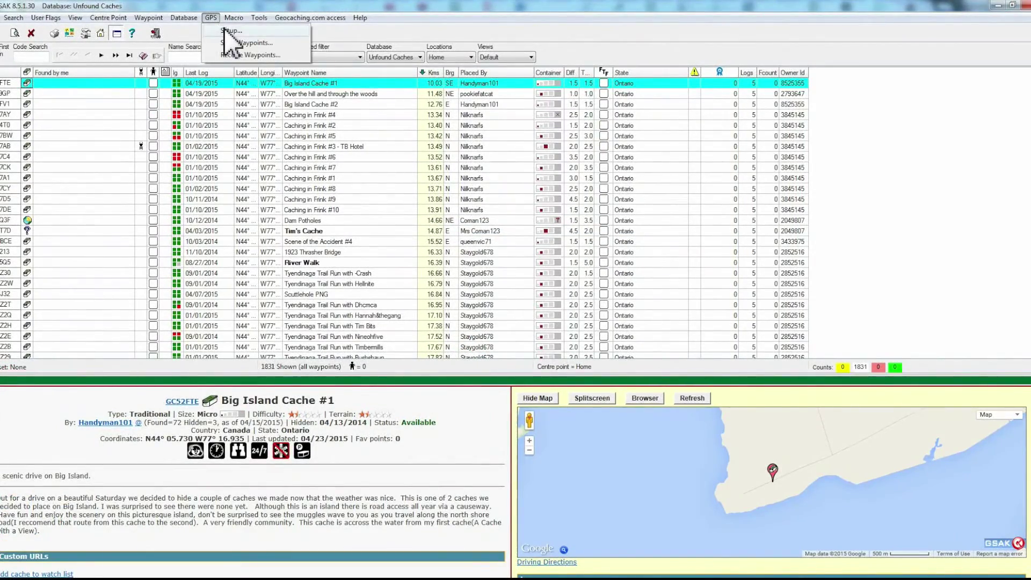
pyautogui.click(230, 30)
pyautogui.press('Escape')
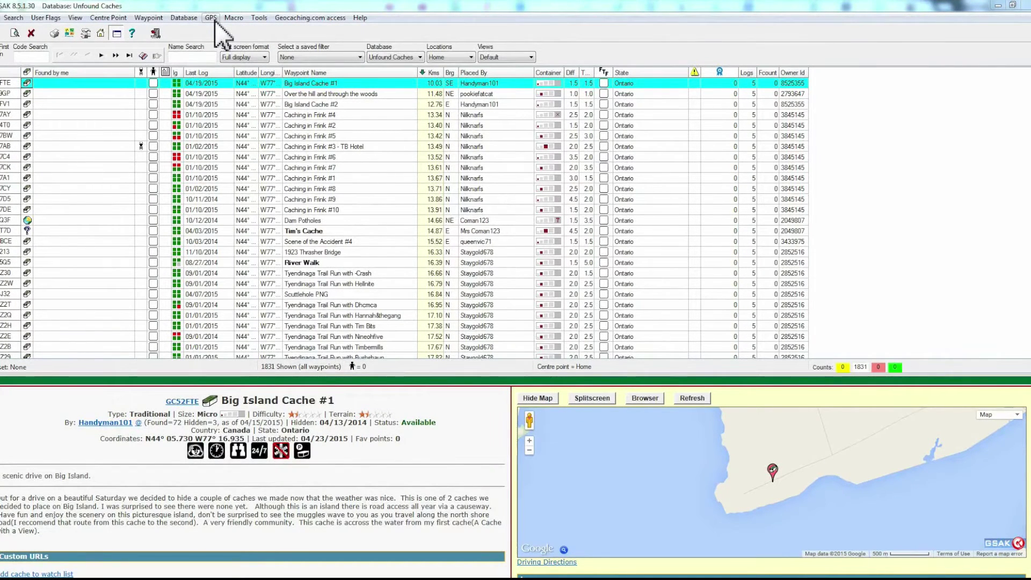
pyautogui.click(210, 18)
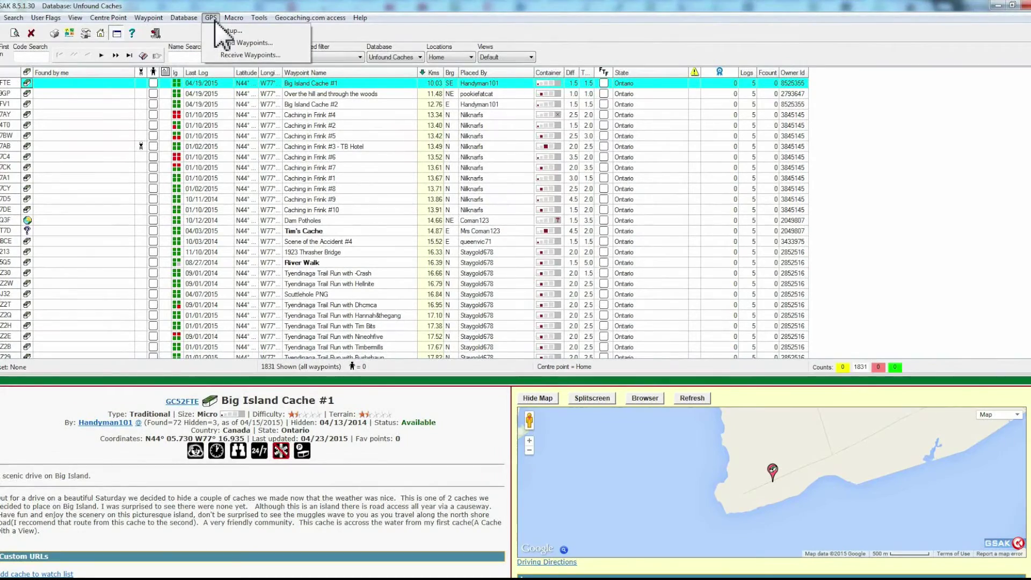
pyautogui.click(225, 31)
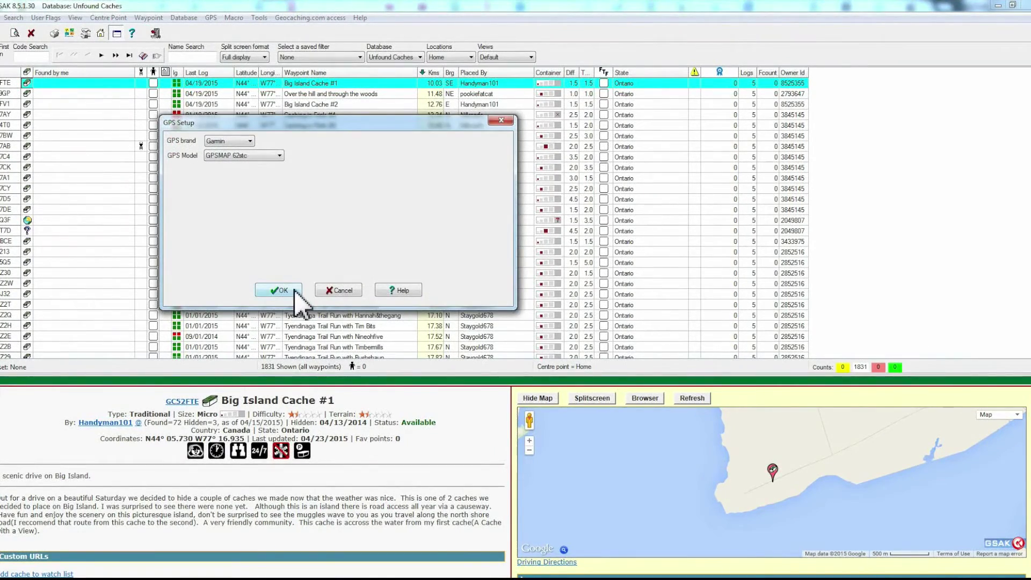
pyautogui.click(294, 291)
pyautogui.click(210, 17)
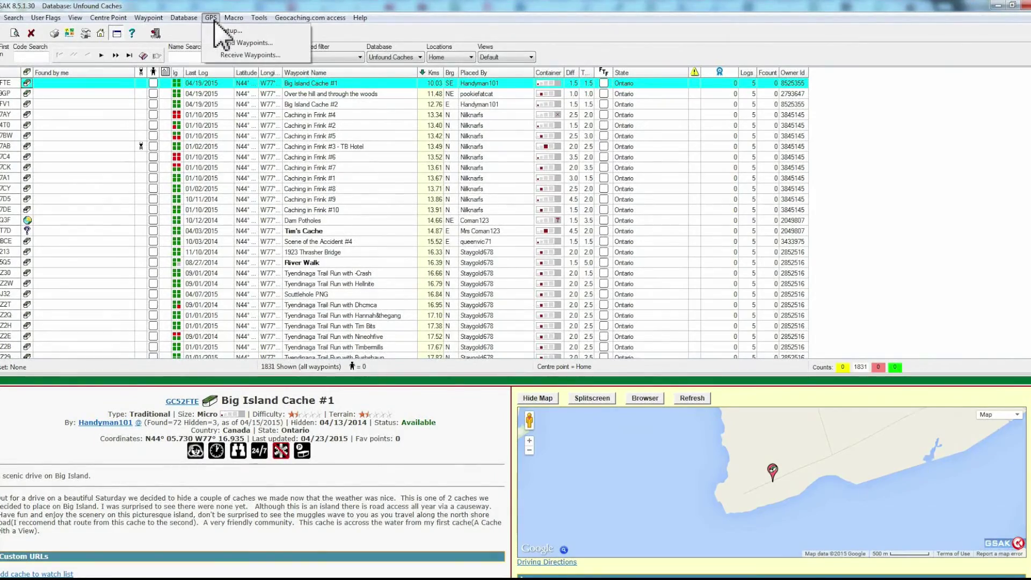
pyautogui.click(230, 42)
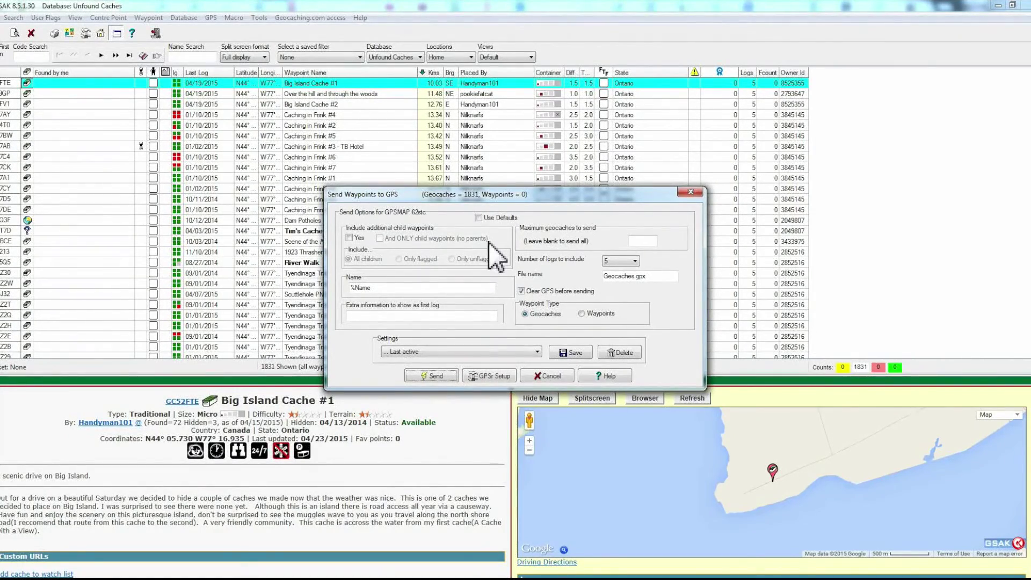
# Keep 5 logs per cache, send the 1831 geocaches to the GPSMAP 62stc, then close the dialog
pyautogui.click(635, 262)
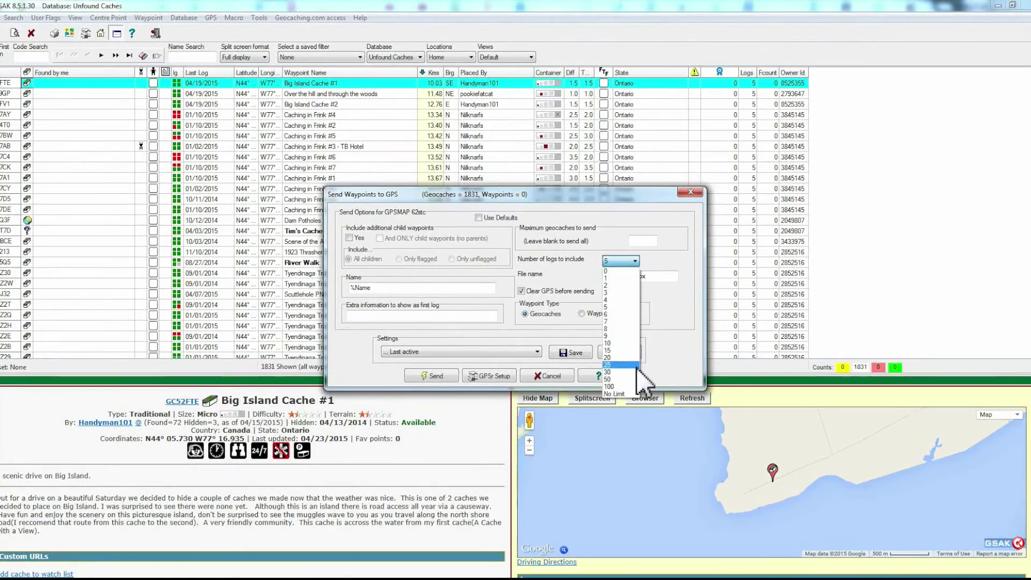
pyautogui.click(634, 307)
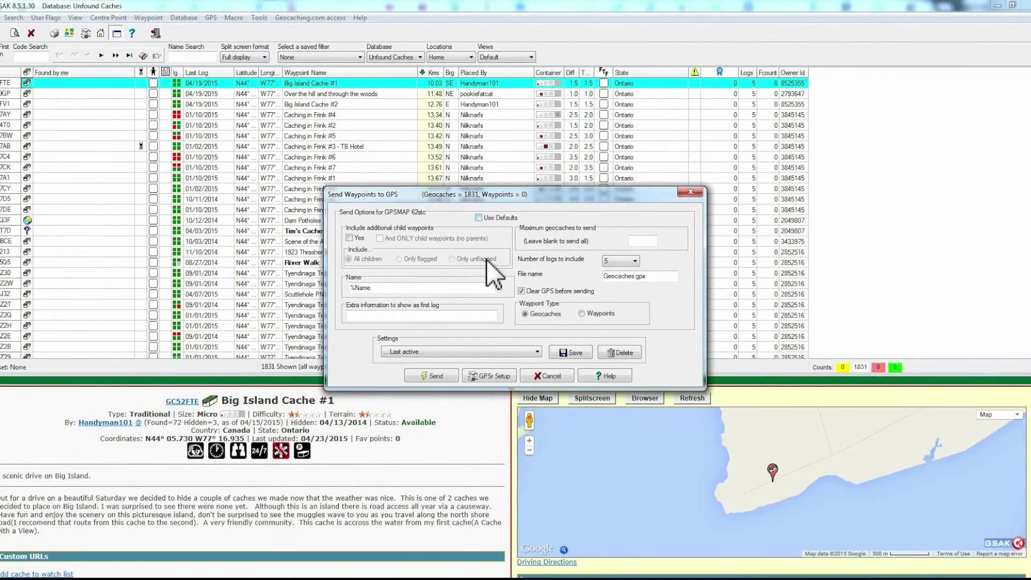
pyautogui.click(436, 376)
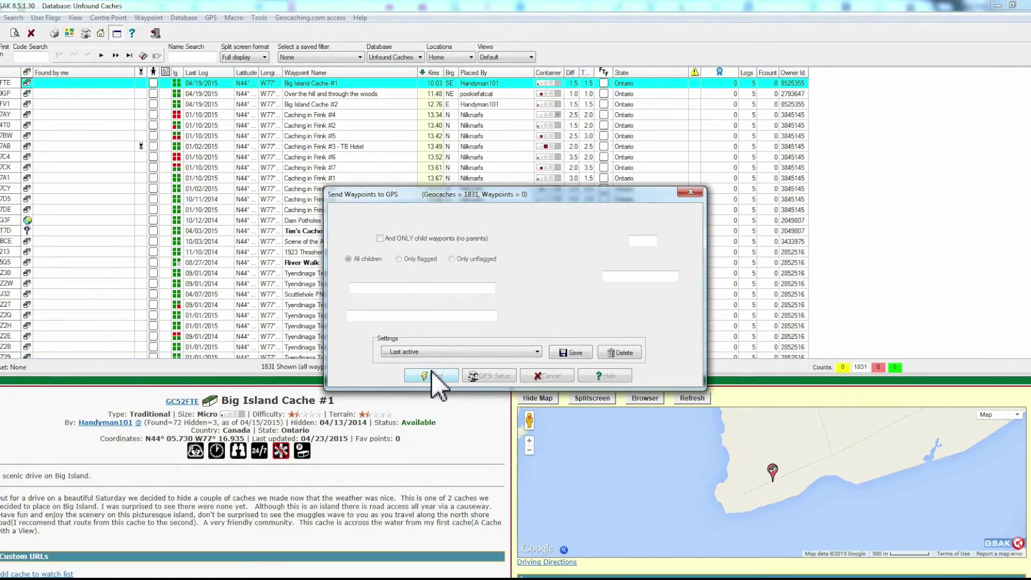
pyautogui.click(433, 371)
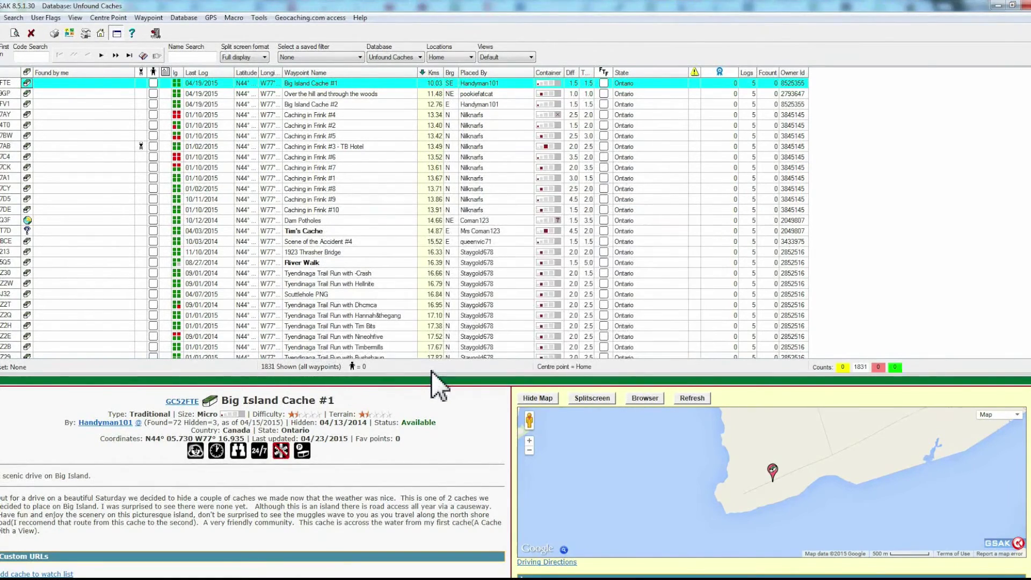